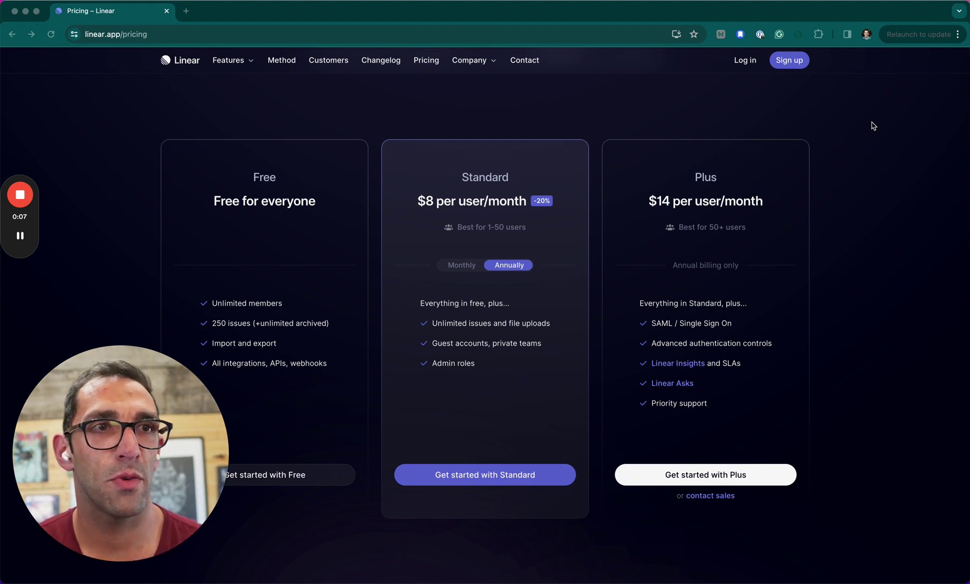
Step: Bring the browser forward, open the Linear homepage and scroll through its app preview
mouse_move(69, 506)
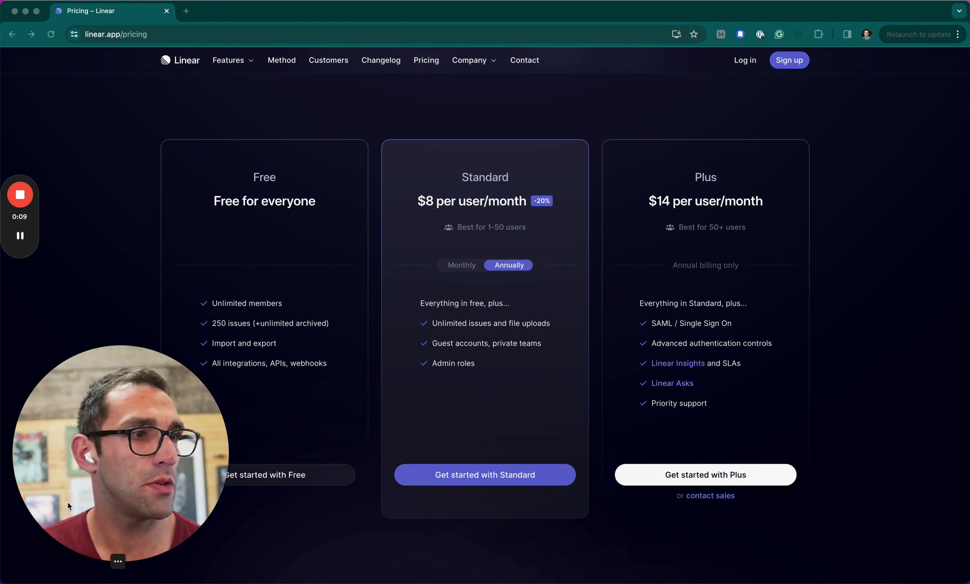
left_click_drag(69, 505, 796, 445)
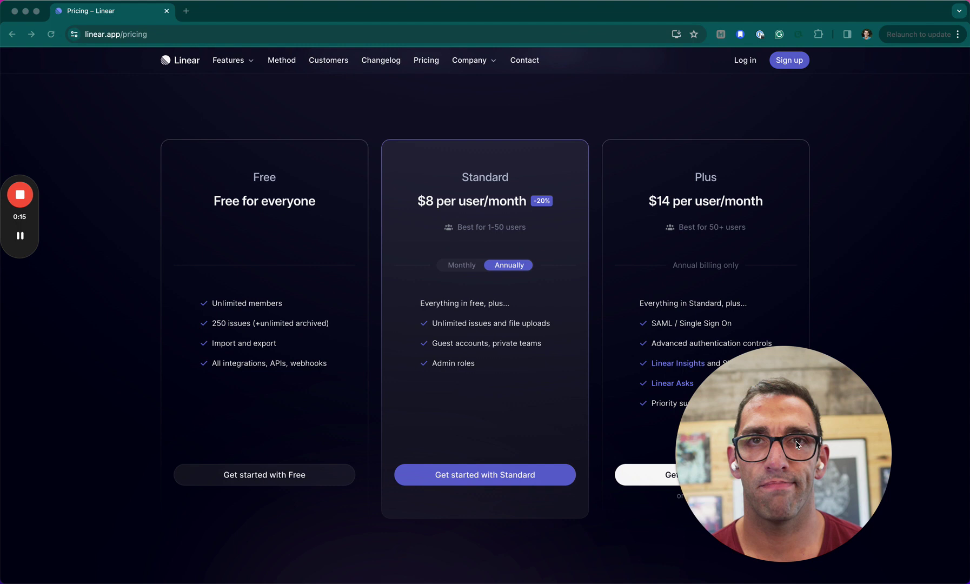
left_click_drag(796, 444, 785, 427)
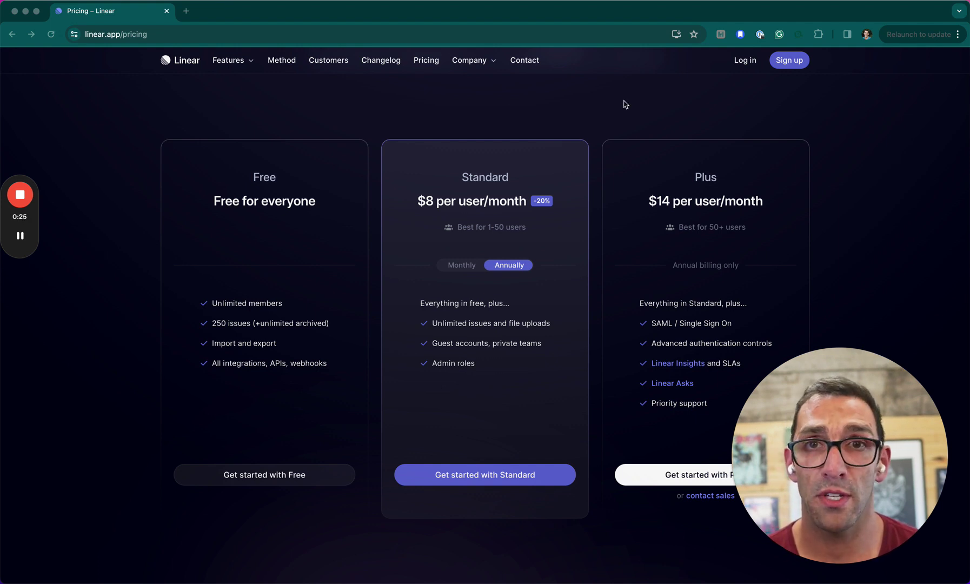
left_click(174, 57)
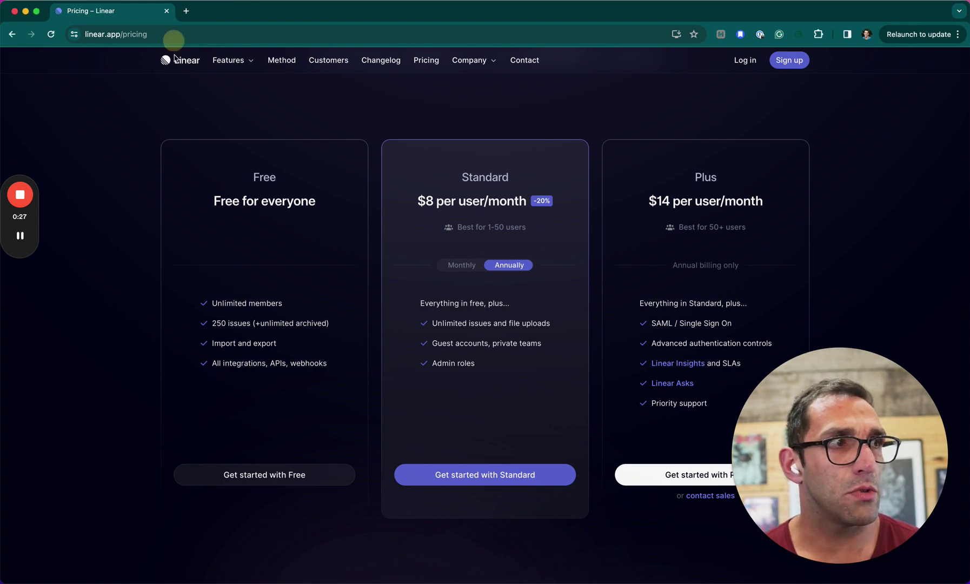
left_click(174, 57)
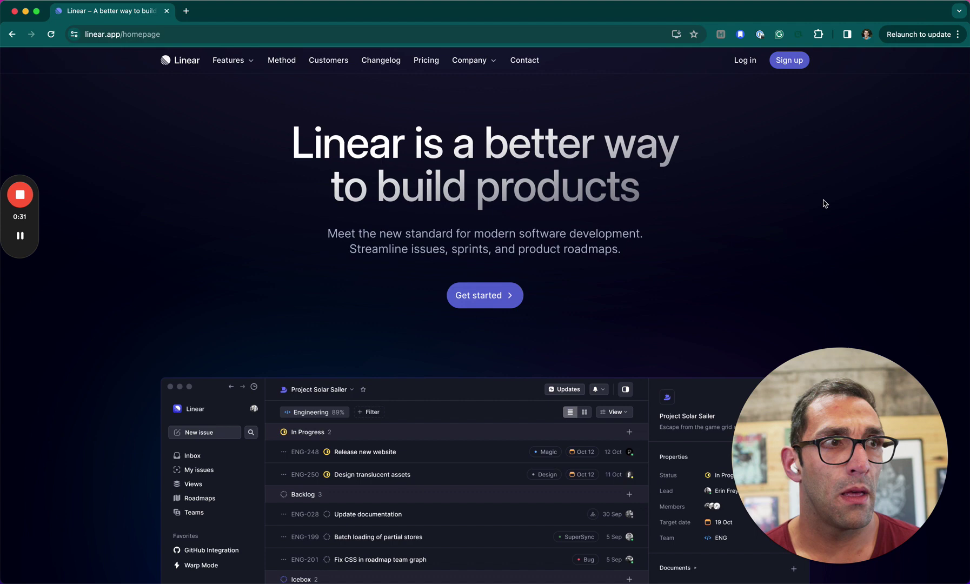
scroll(825, 203, "down", 8)
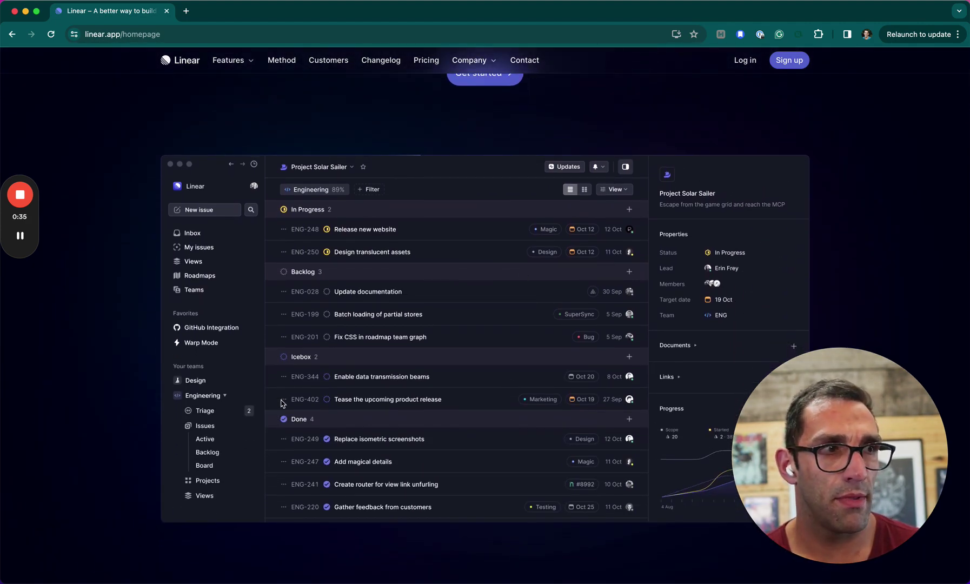
scroll(879, 192, "down", 5)
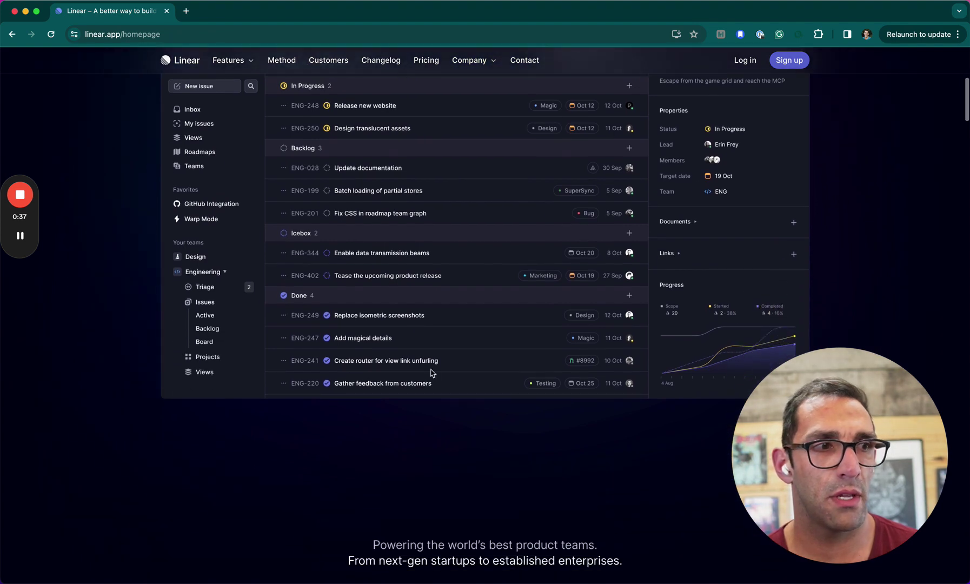
scroll(430, 371, "down", 5)
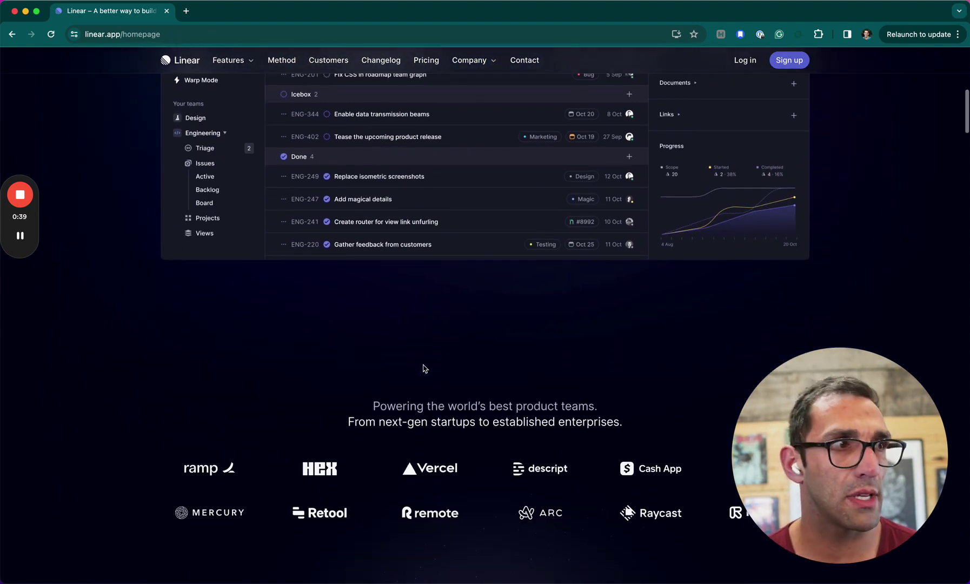
scroll(253, 233, "up", 5)
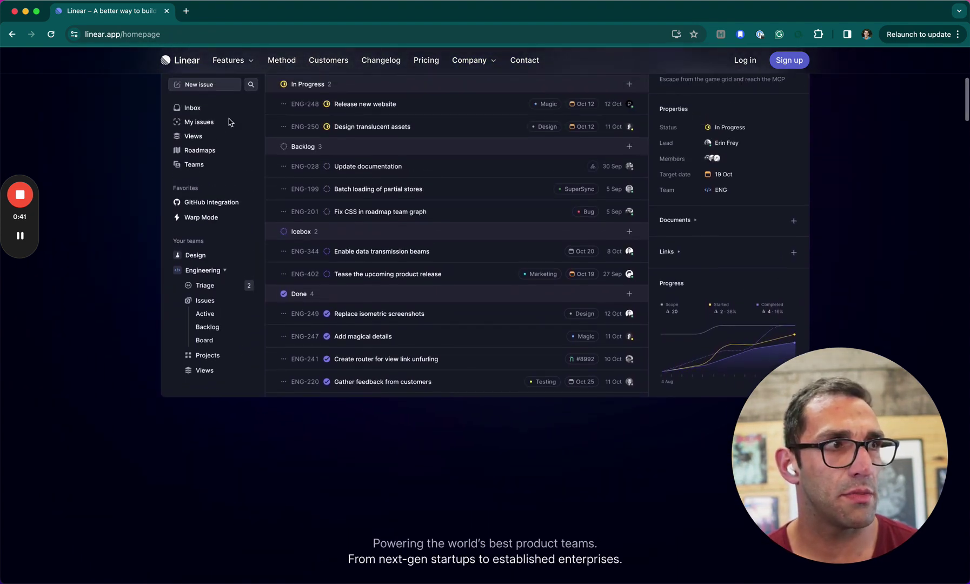
Step: Browse the homepage feature cards, scroll back to the top, and go to the pricing page
scroll(593, 203, "down", 5)
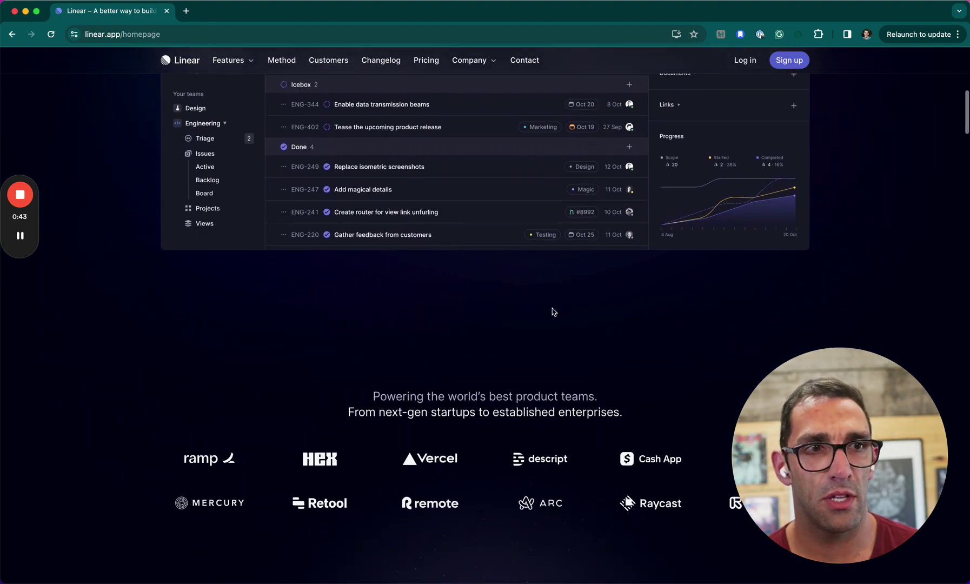
scroll(589, 297, "down", 10)
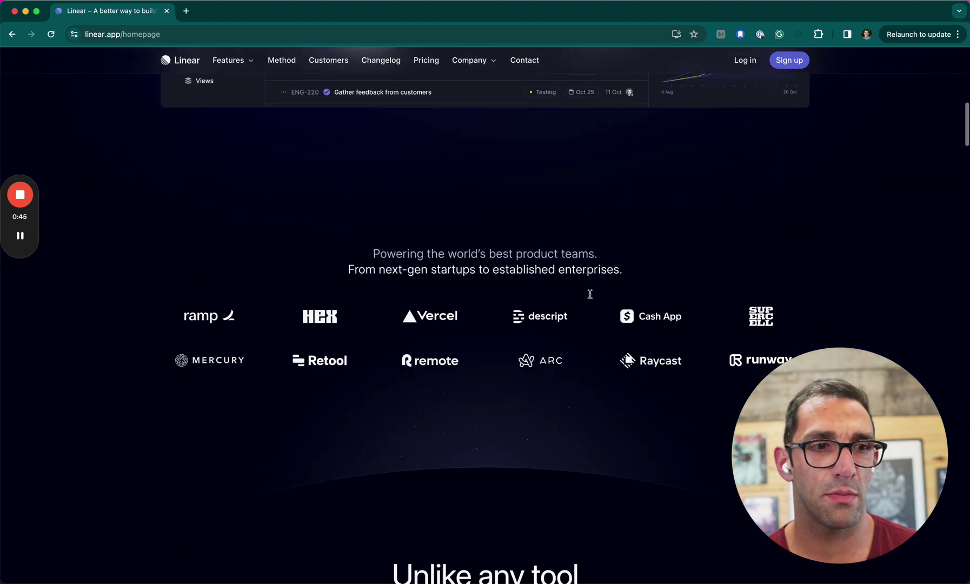
scroll(592, 297, "down", 9)
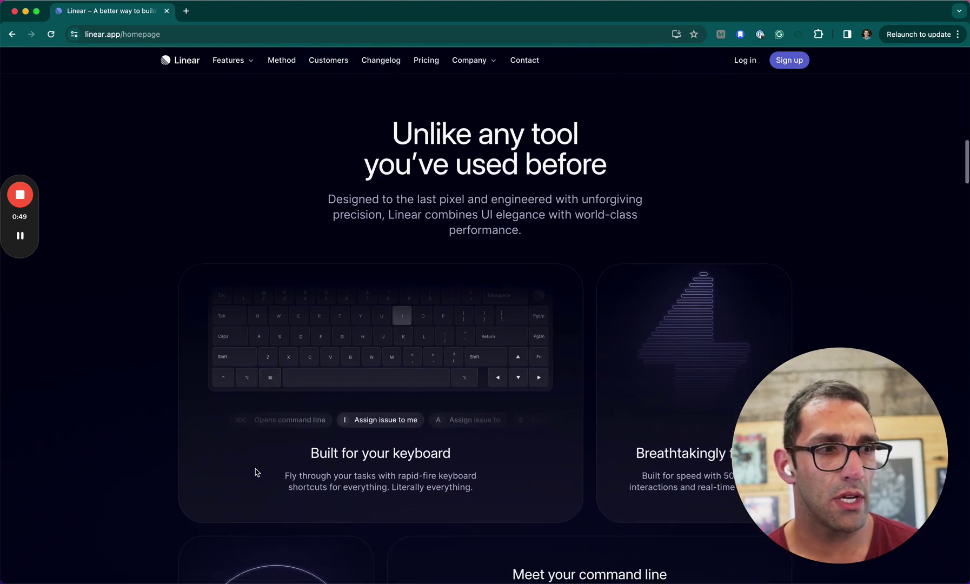
scroll(257, 469, "down", 4)
scroll(256, 472, "down", 1)
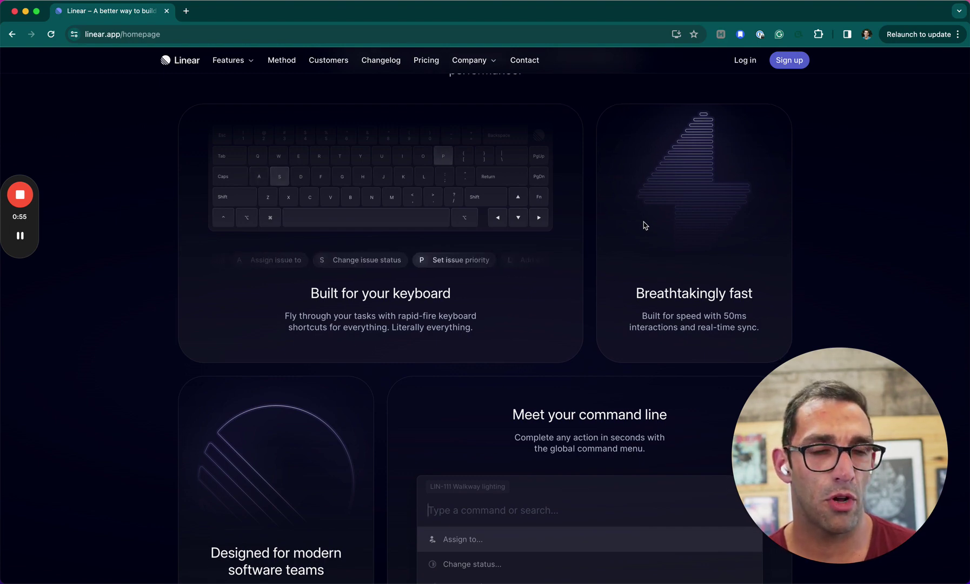
scroll(645, 226, "up", 4)
scroll(645, 225, "down", 9)
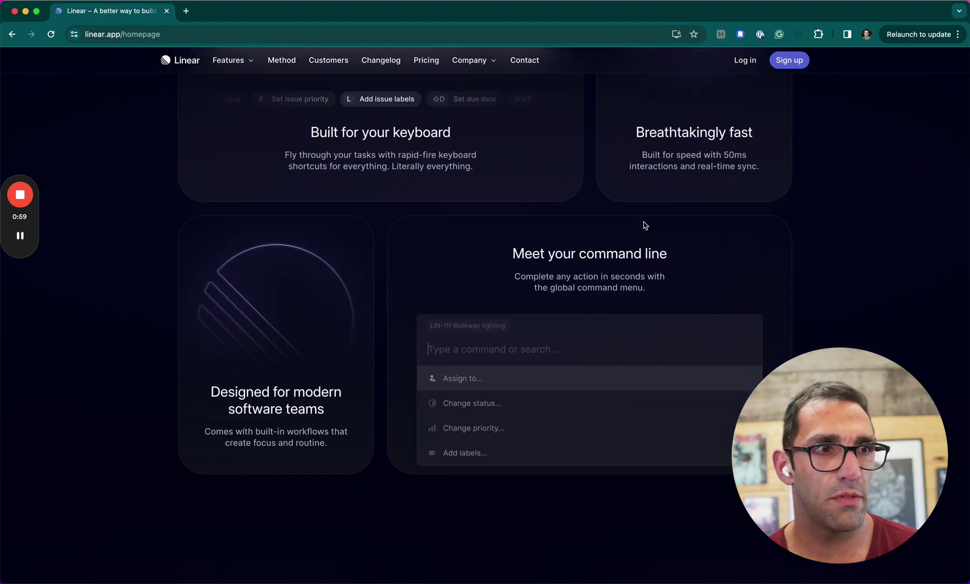
mouse_move(244, 262)
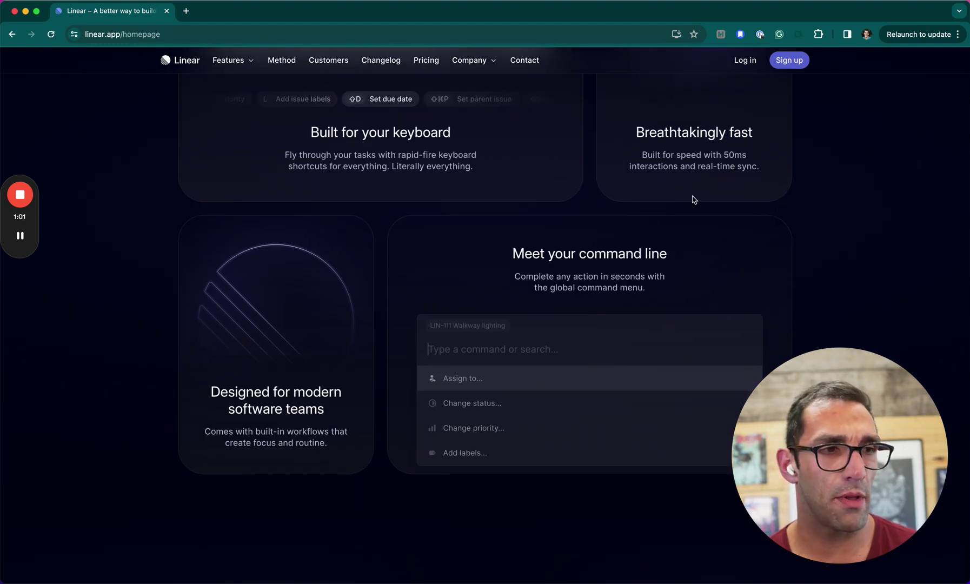
right_click(268, 347)
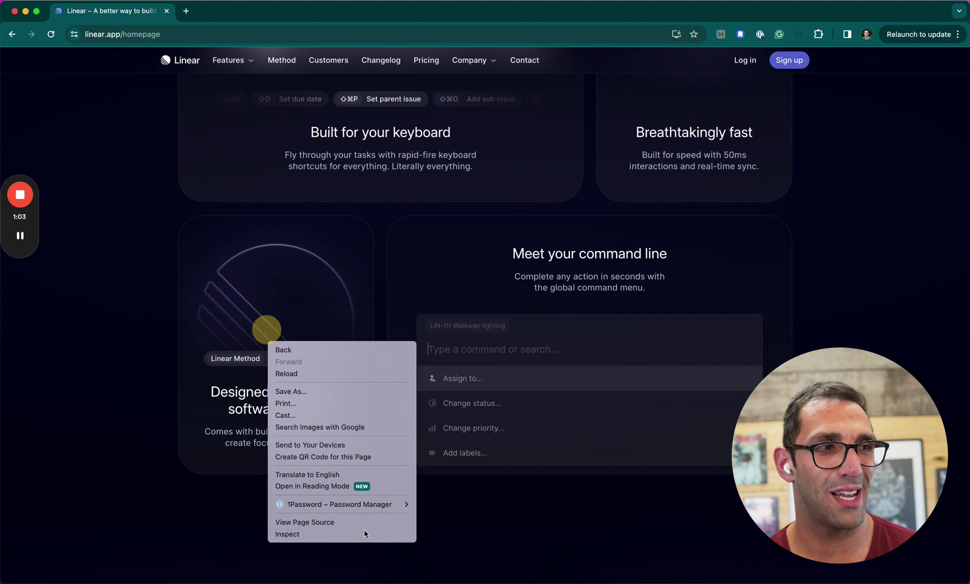
left_click(543, 537)
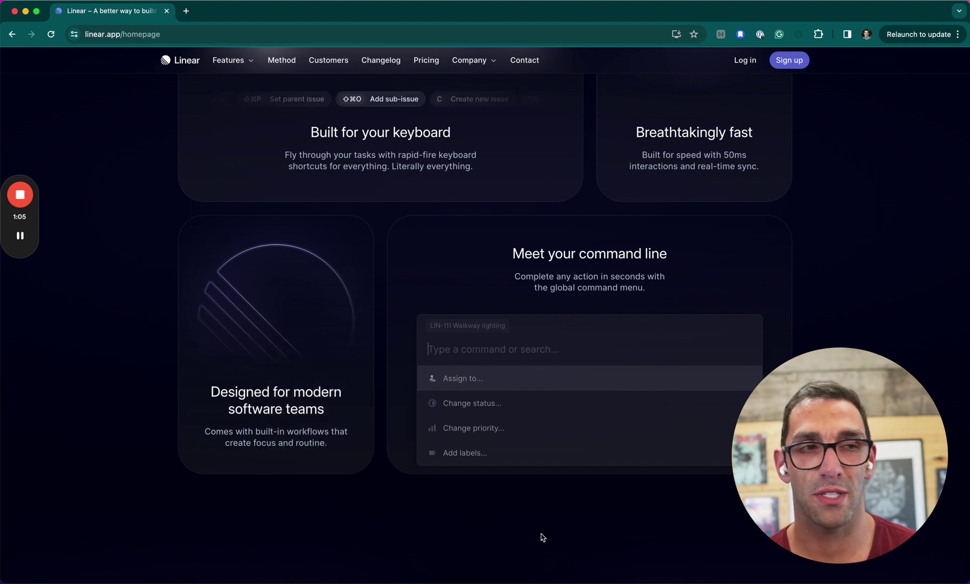
scroll(542, 536, "down", 5)
scroll(542, 537, "up", 15)
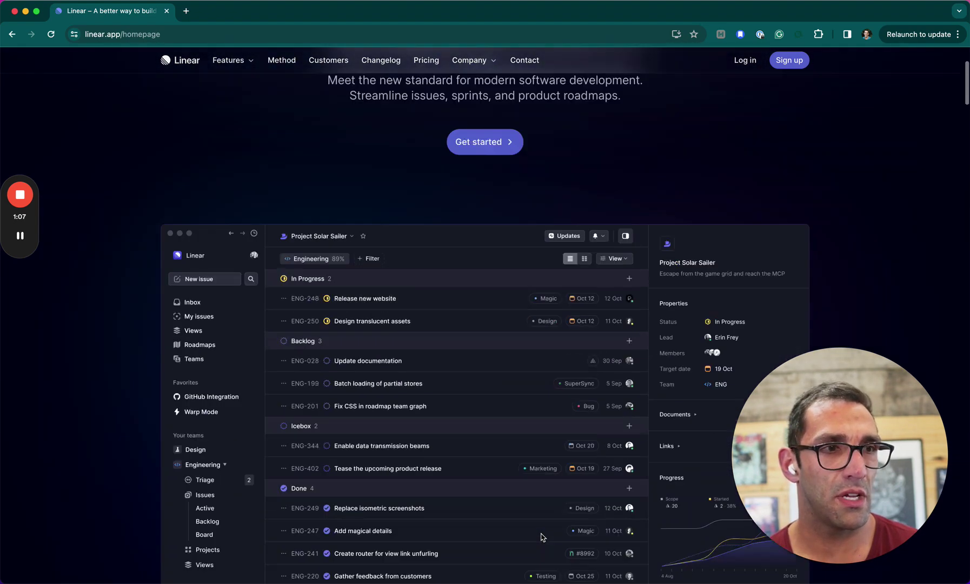
scroll(543, 537, "up", 3)
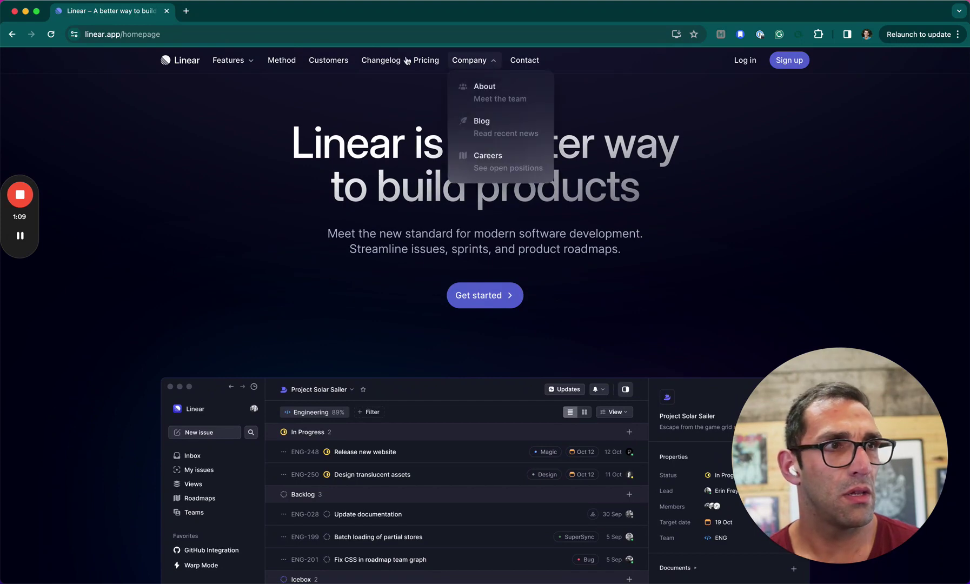
left_click(424, 63)
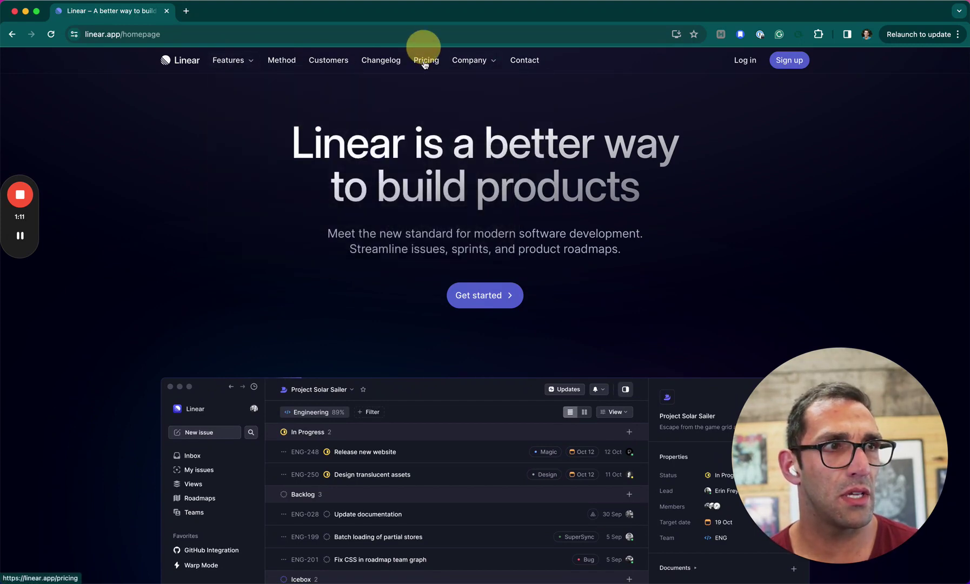
Step: Start a Free plan signup from Pricing and sign in with a Google account
scroll(249, 334, "down", 3)
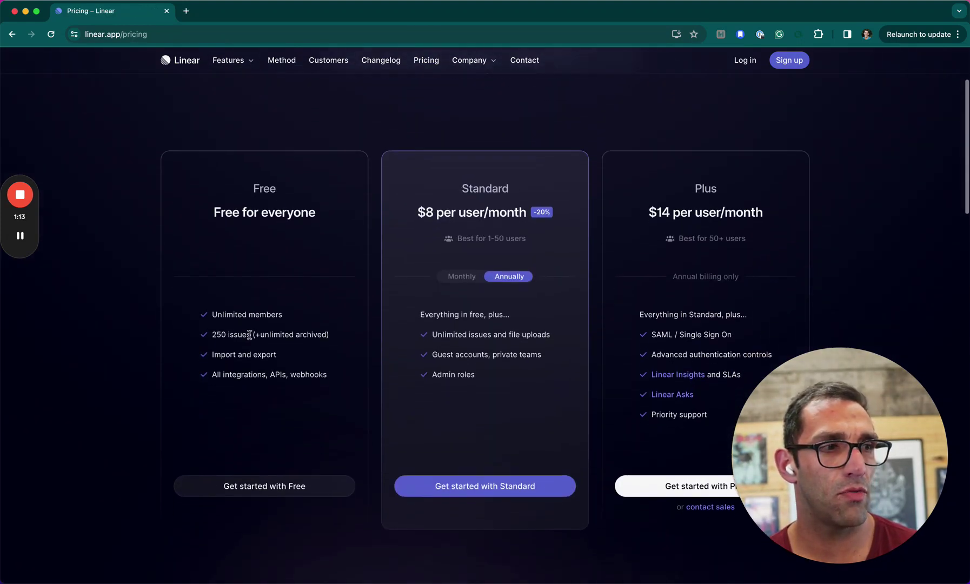
left_click(281, 493)
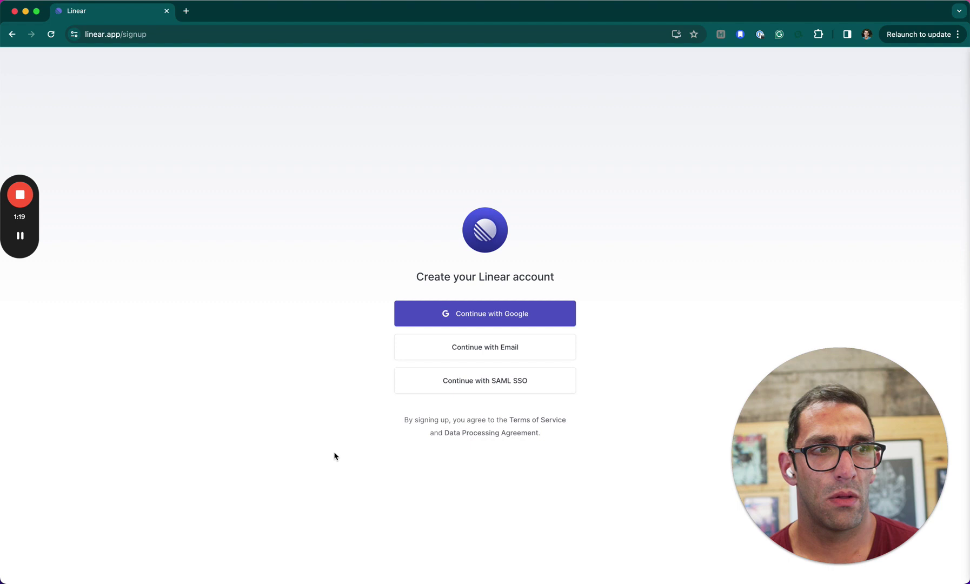
left_click(493, 312)
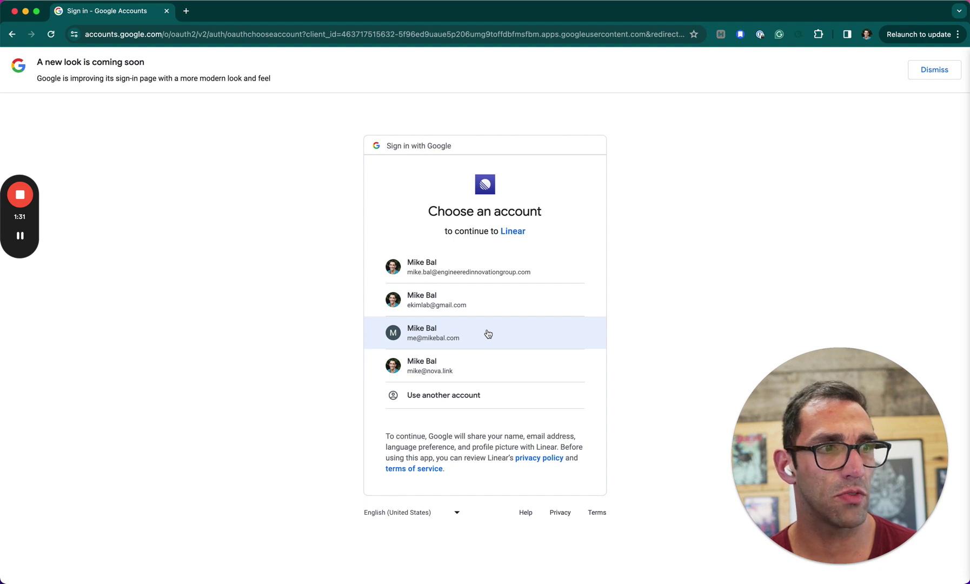
left_click(488, 333)
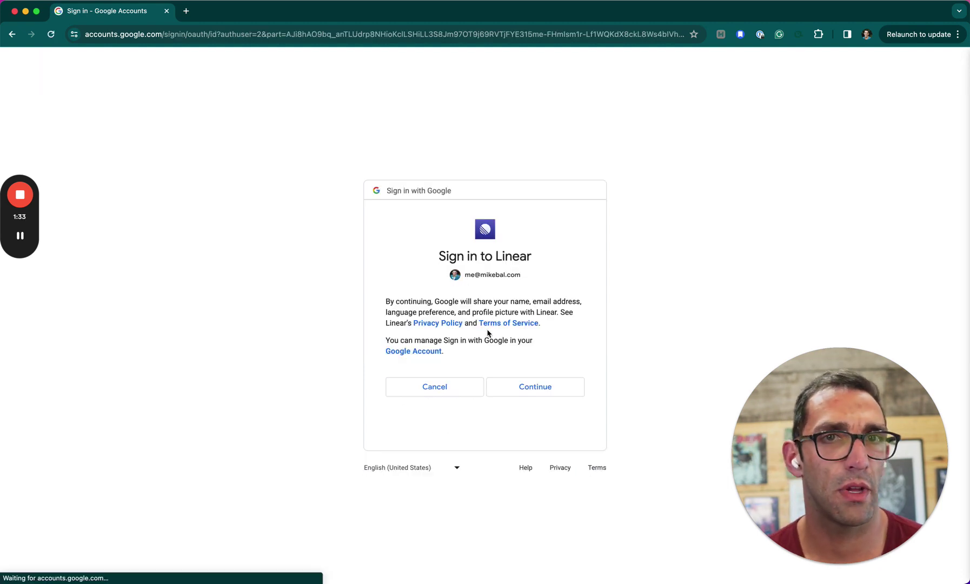
left_click(535, 387)
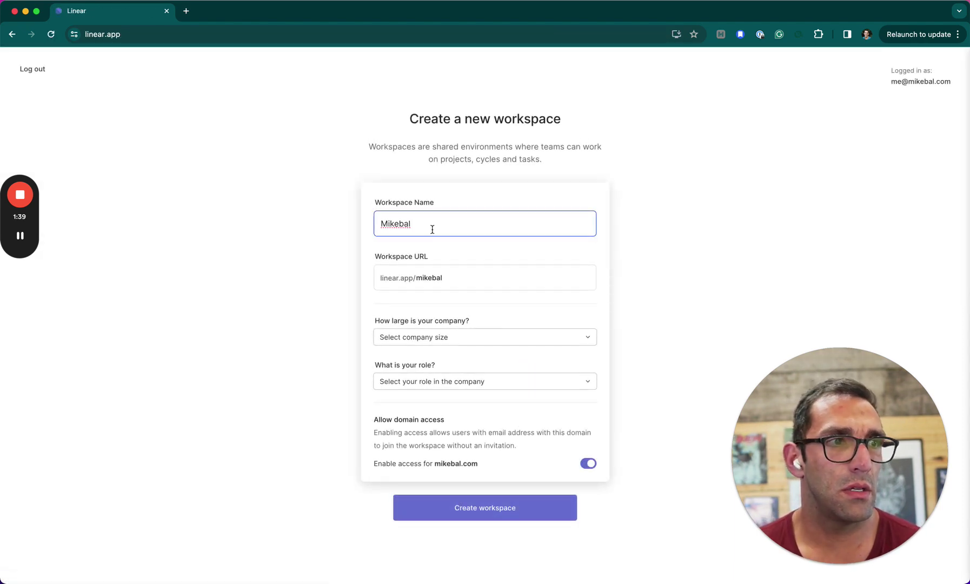
Step: Name the workspace 'Mike's Things', with company size 1-5 and role Product manager, and create it
left_click_drag(427, 223, 397, 223)
type("'s ")
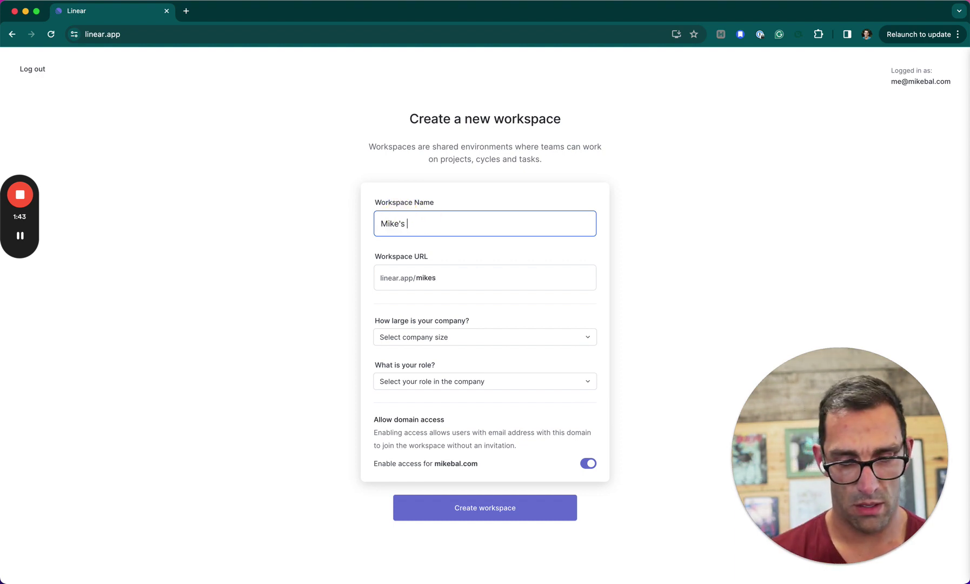
type("Things")
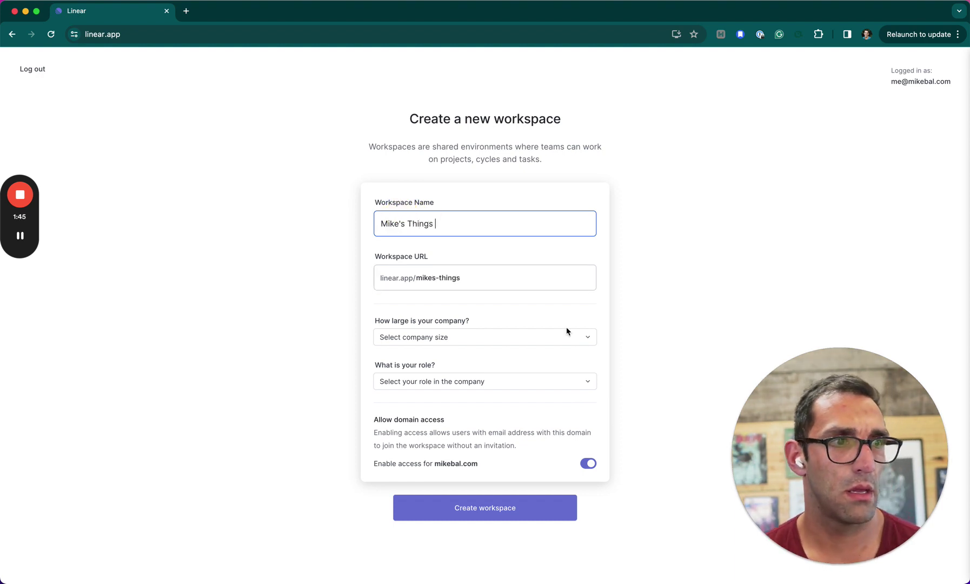
left_click(530, 337)
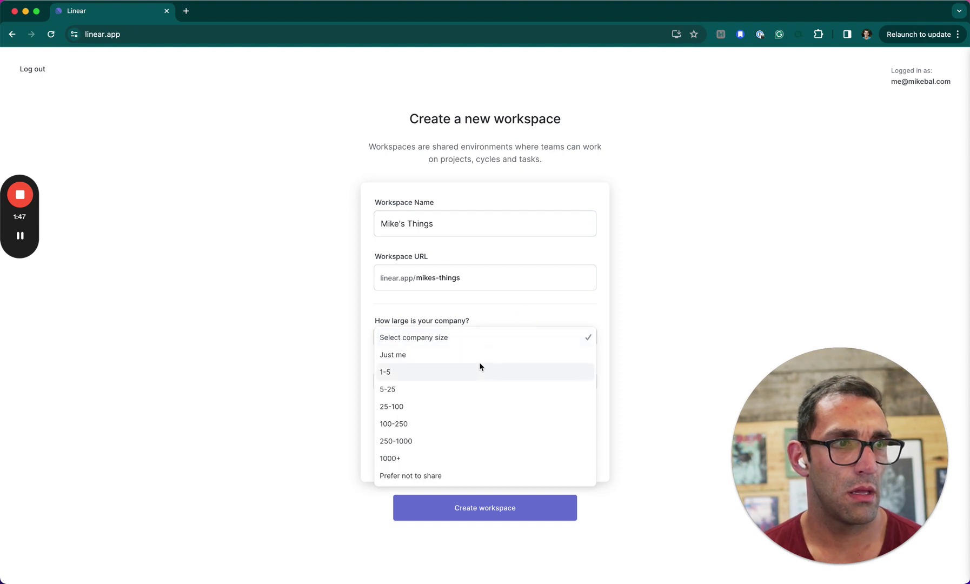
left_click(479, 371)
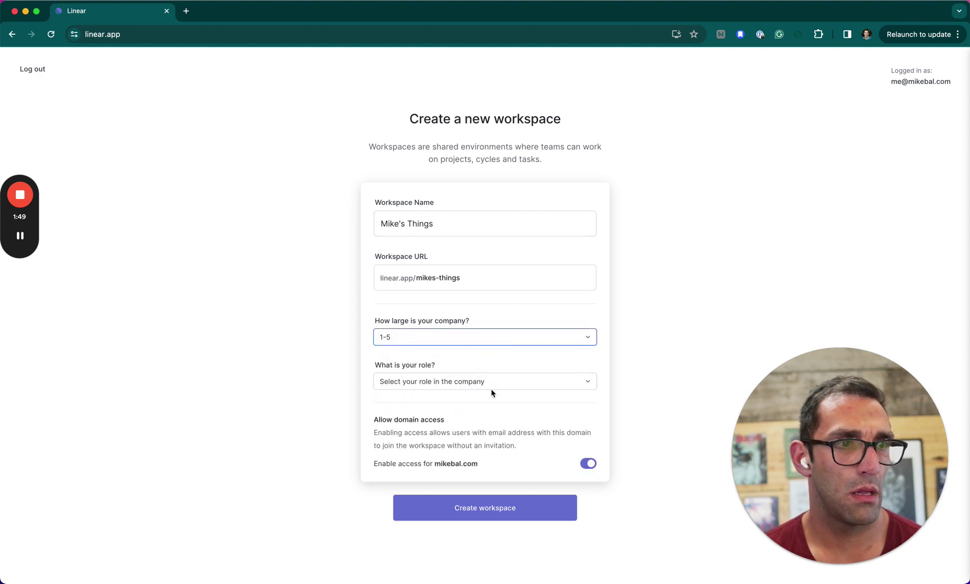
left_click(503, 381)
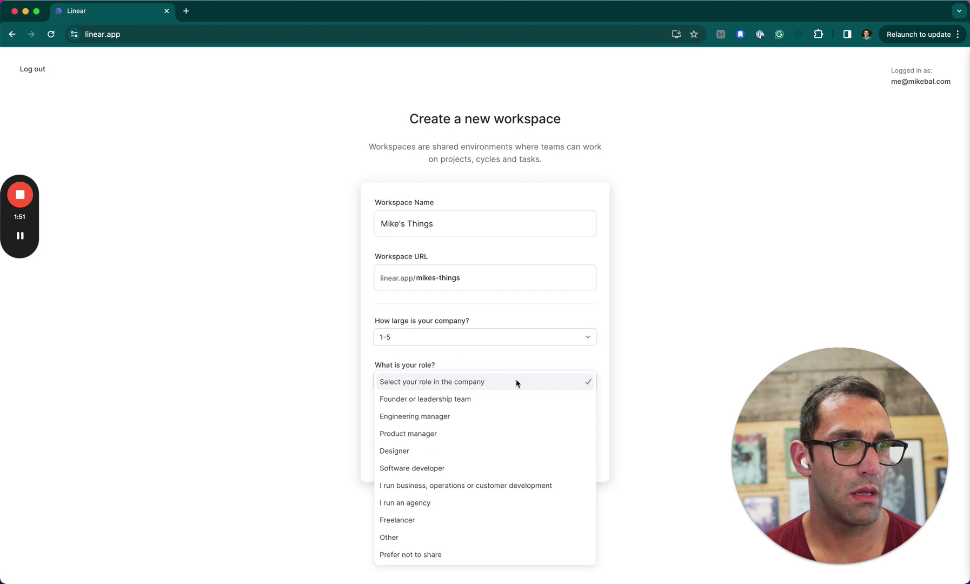
left_click(505, 433)
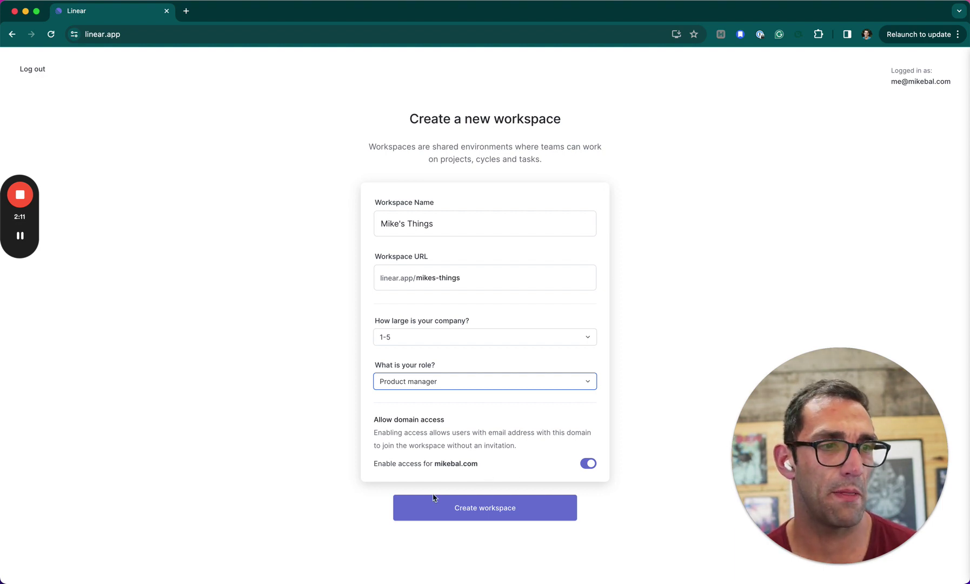
left_click(462, 508)
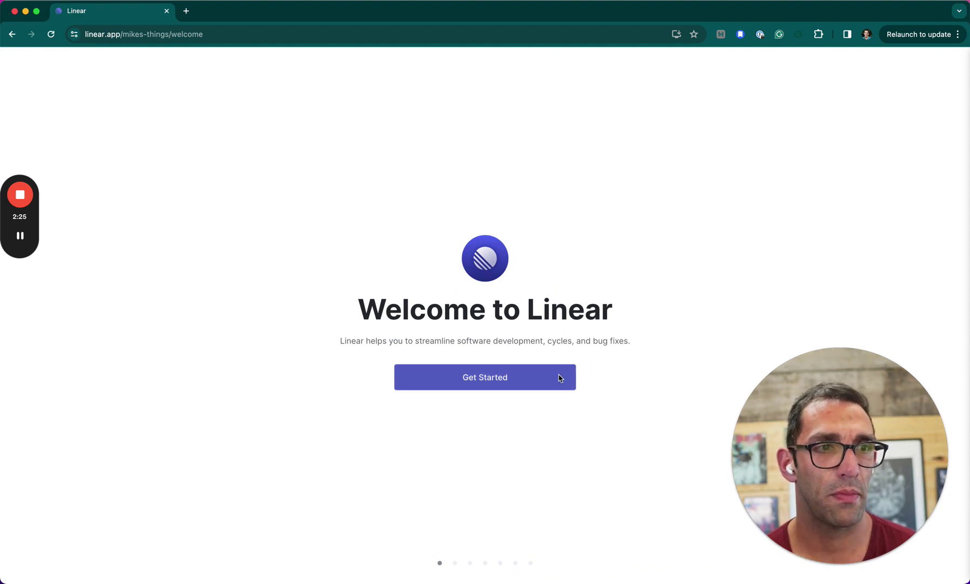
Step: Begin onboarding and choose the Dark interface theme
left_click(520, 380)
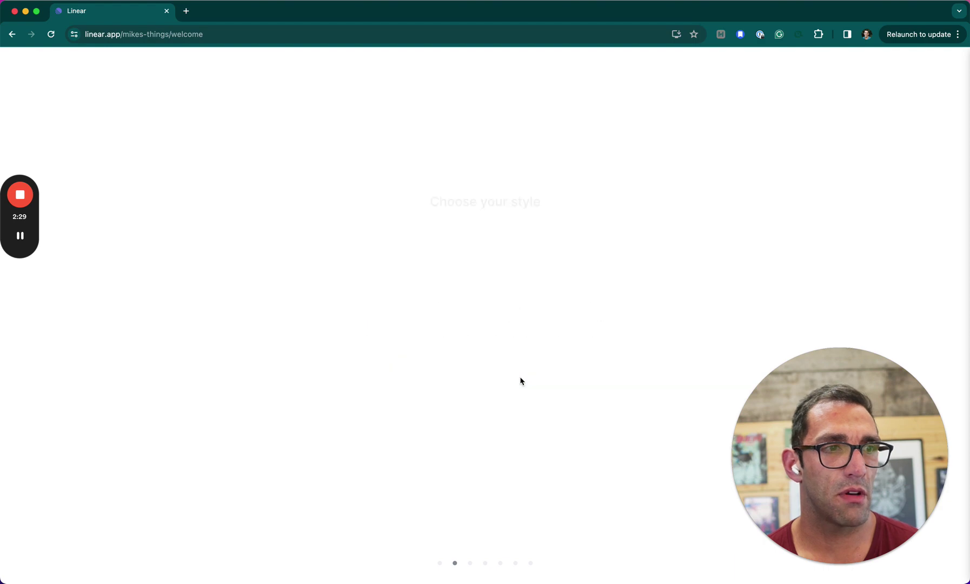
left_click(559, 303)
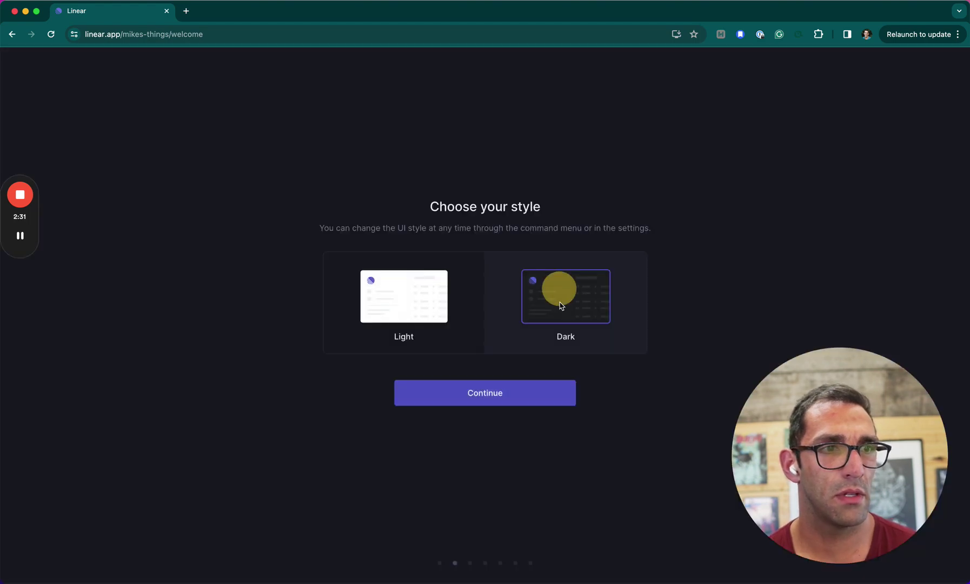
left_click(516, 393)
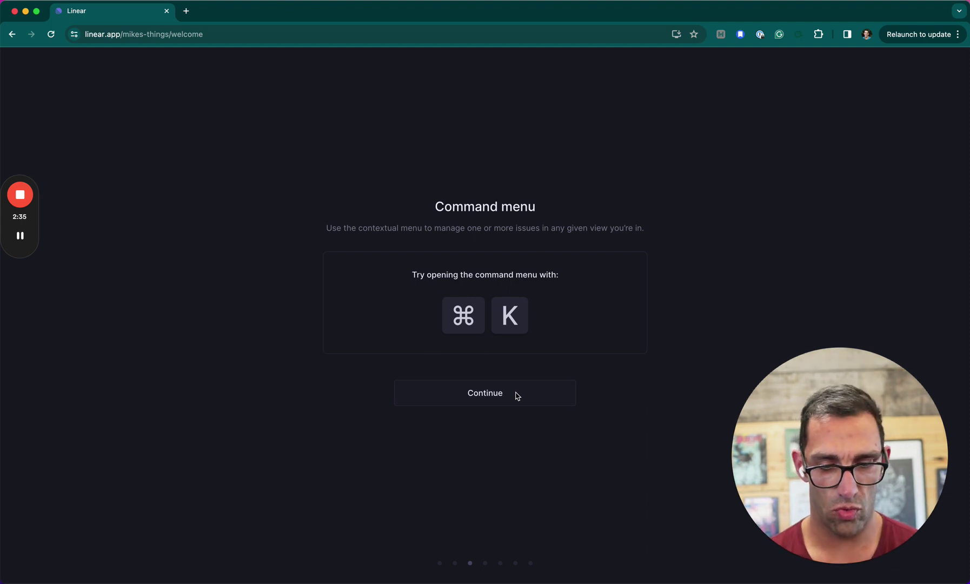
Step: Try the command menu by running Create new issue via 'creat', then continue
key("super+k")
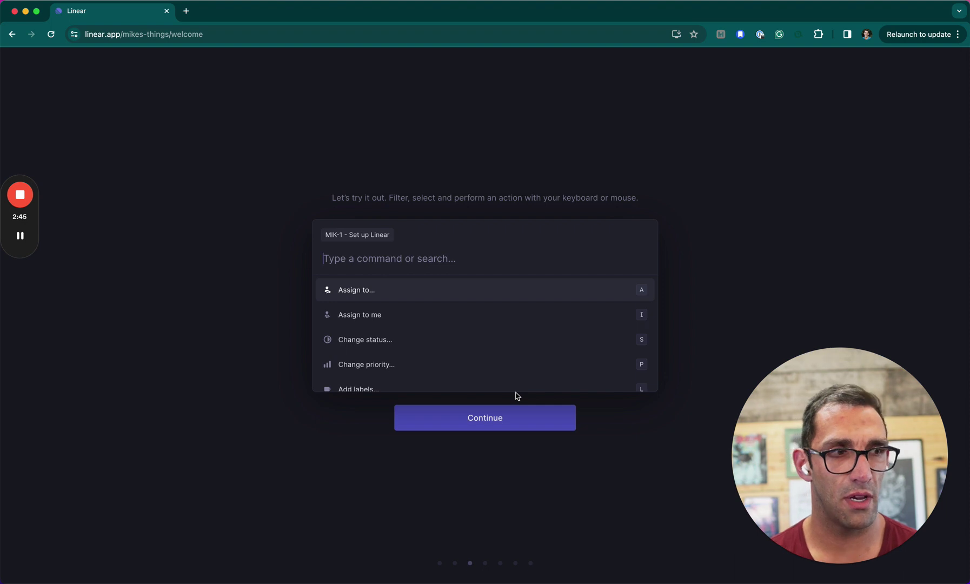
type("creat")
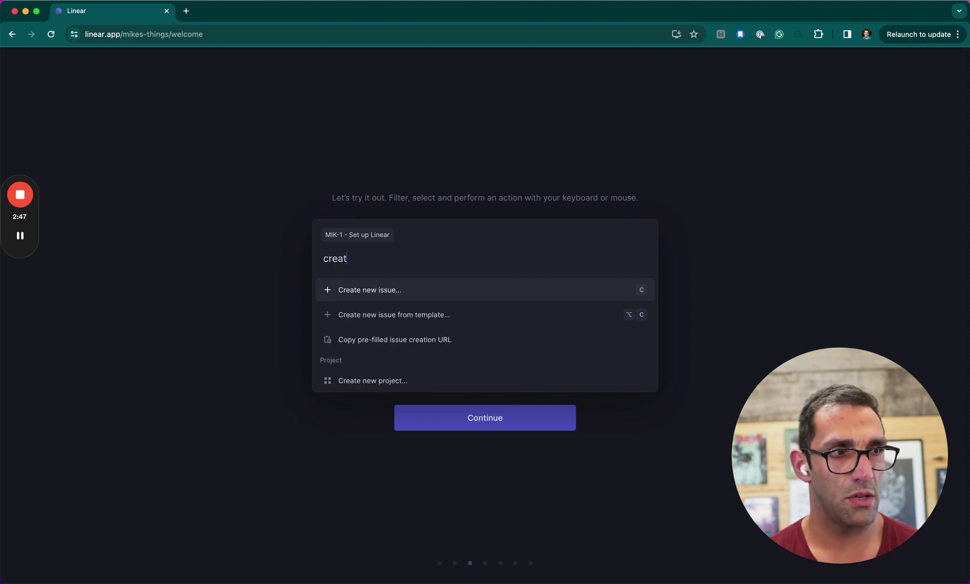
key("Return")
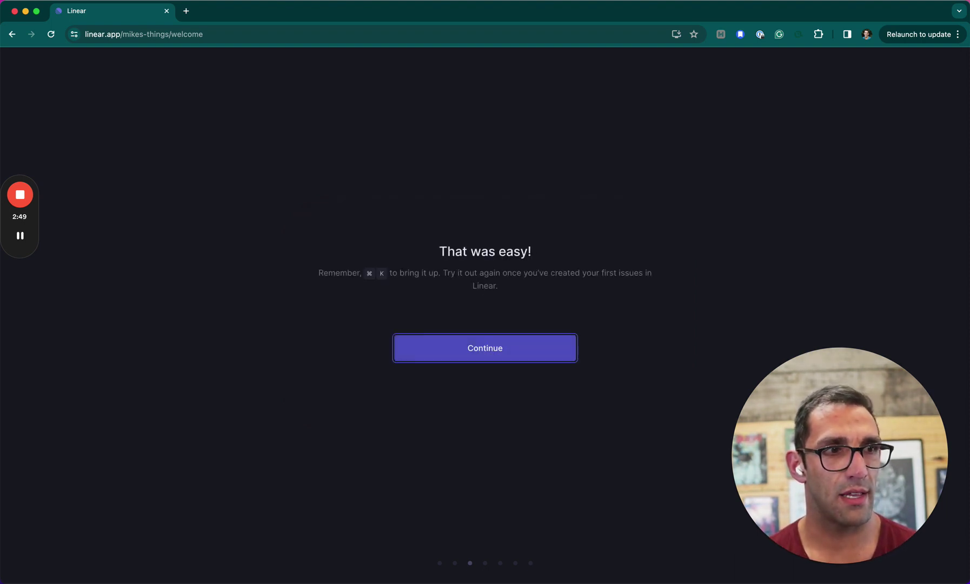
key("Return")
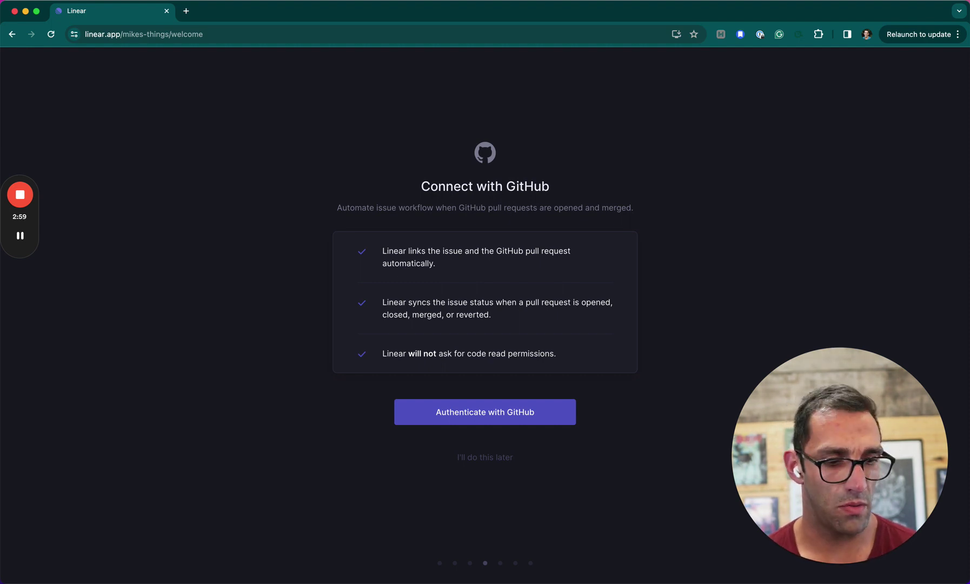
Step: Skip connecting GitHub and inviting co-workers for now
key("Tab")
key("Tab")
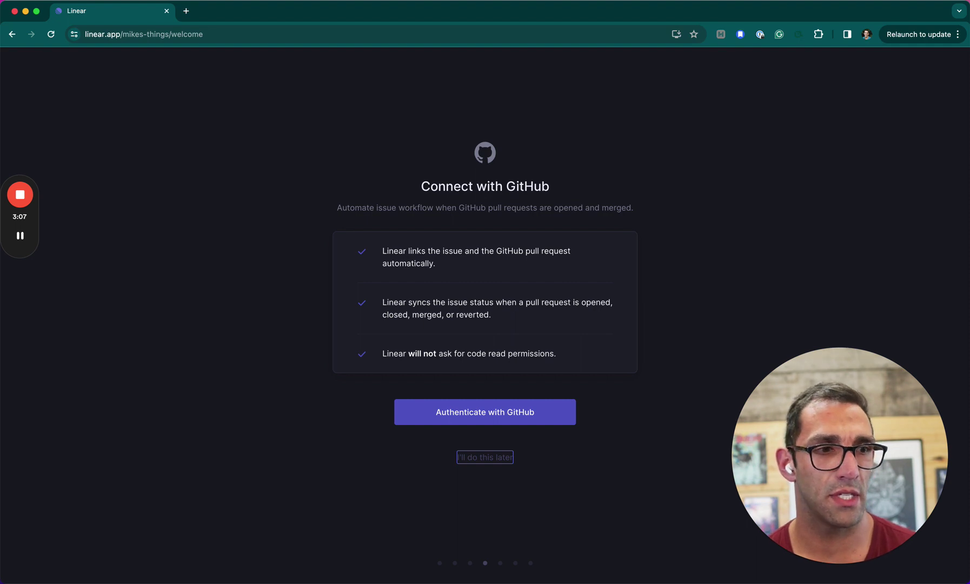
key("Return")
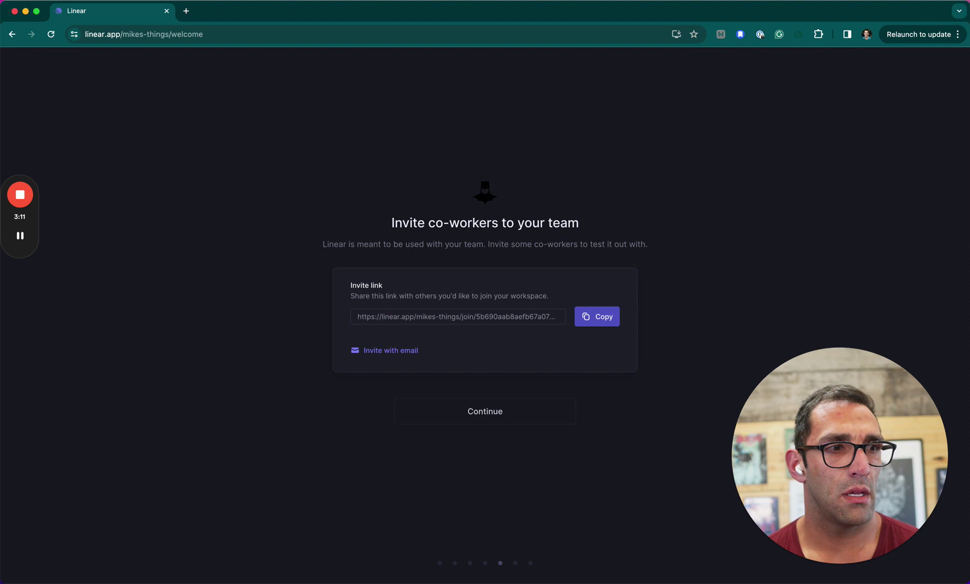
key("Tab")
key("Tab")
key("Tab")
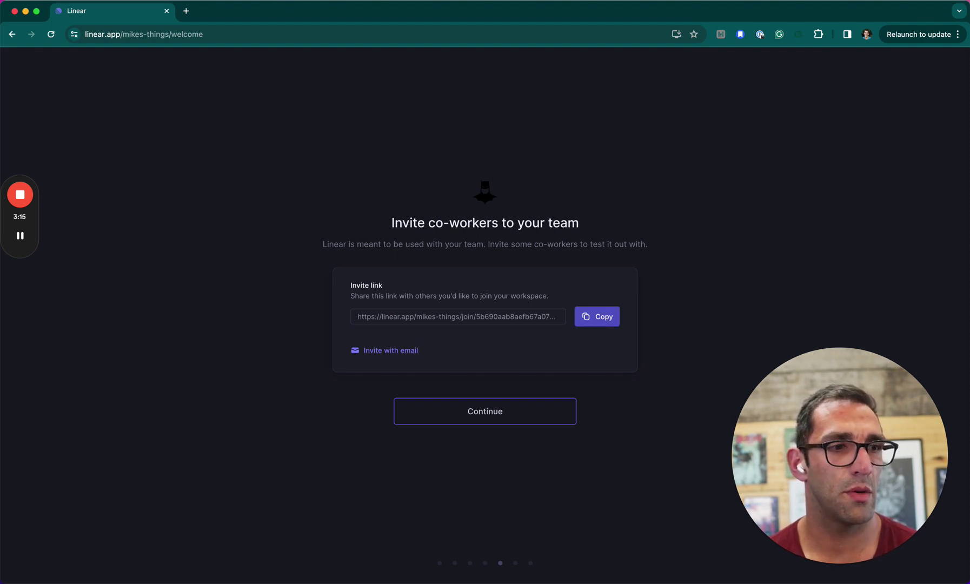
key("Return")
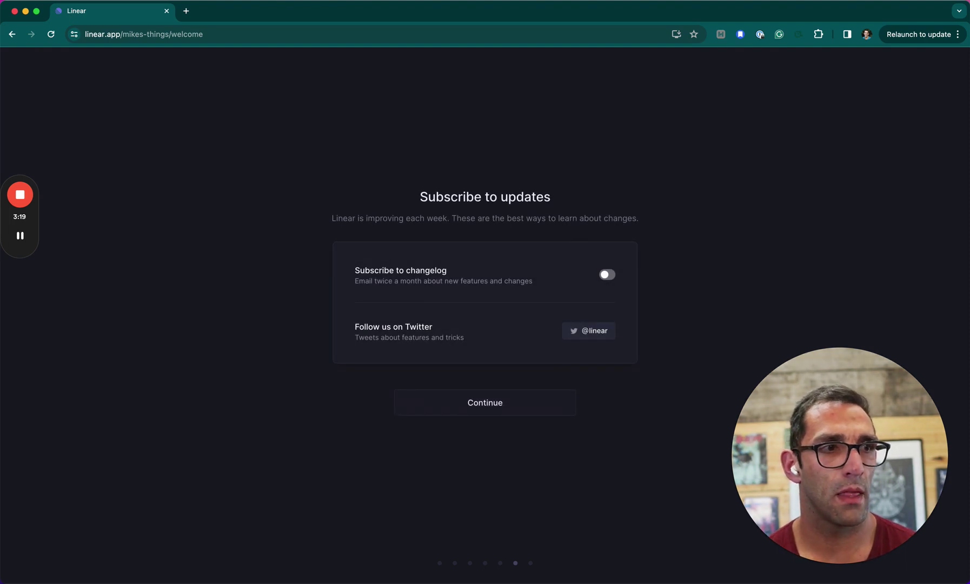
key("Tab")
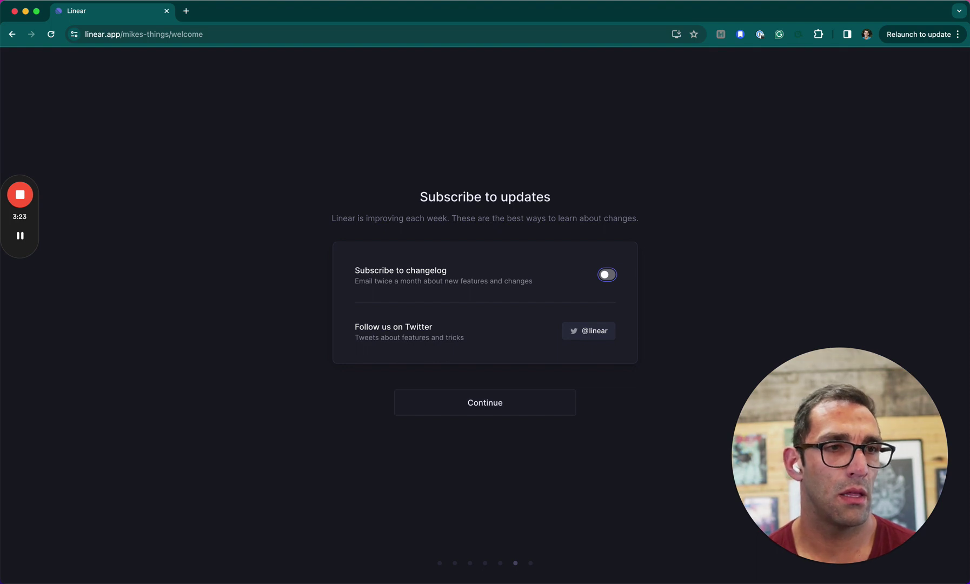
left_click(609, 278)
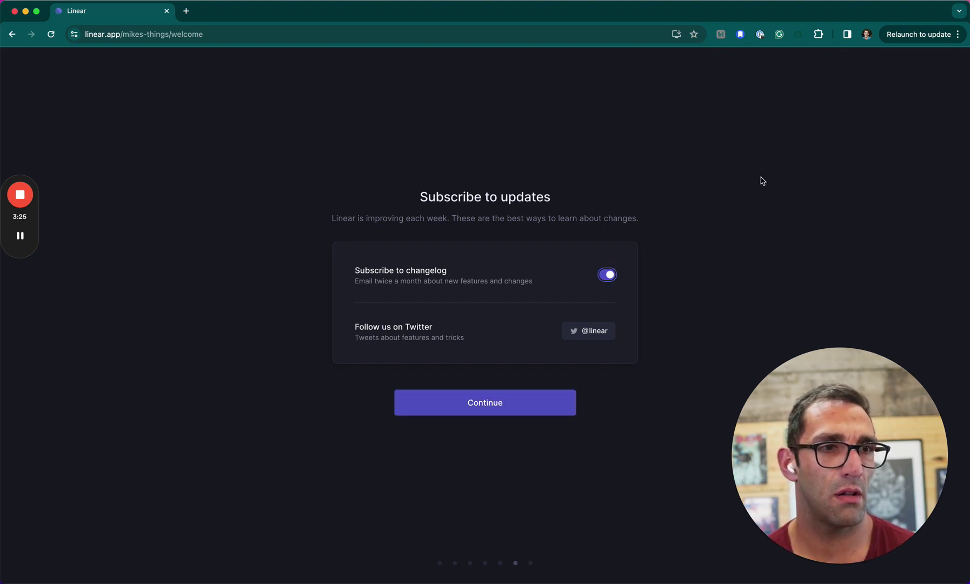
left_click(600, 335)
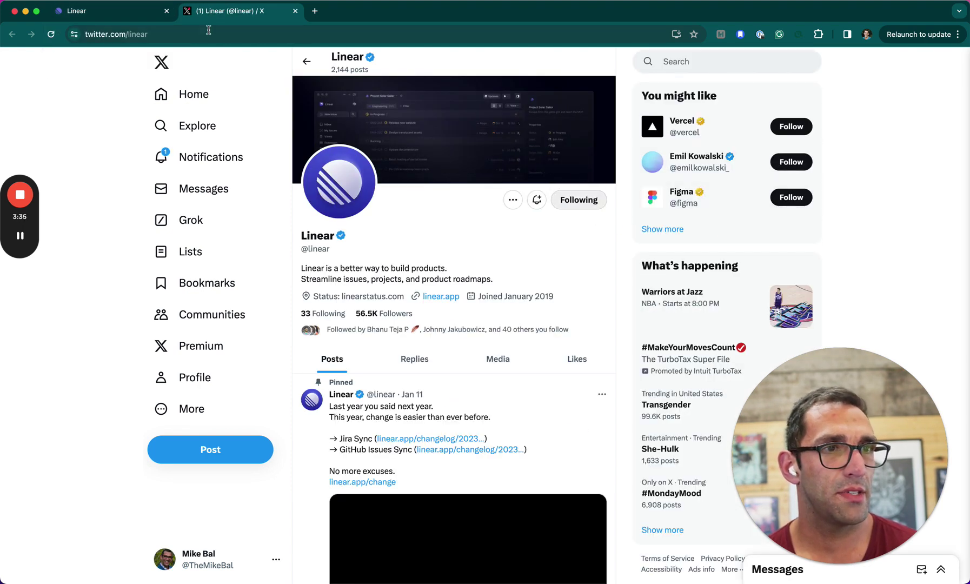
left_click(110, 7)
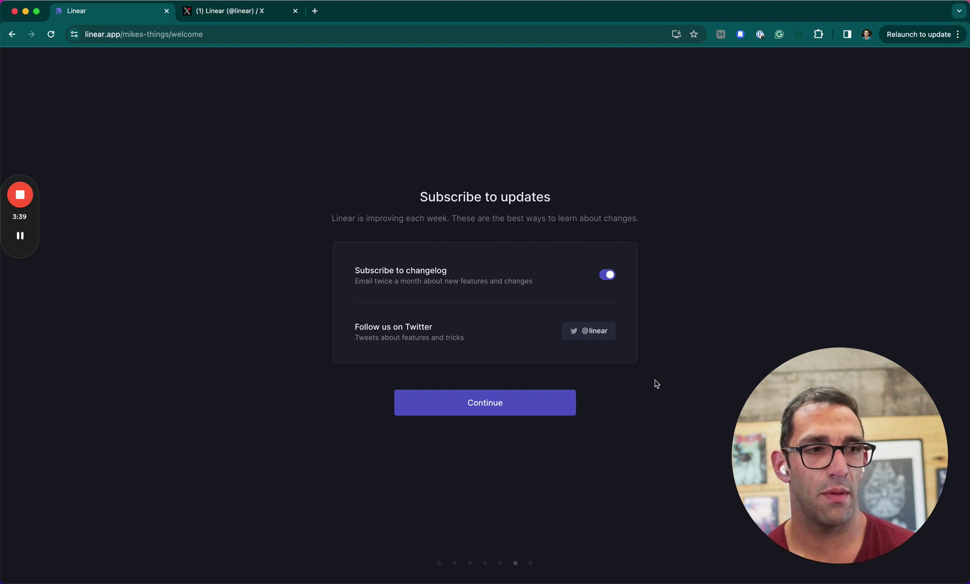
left_click(523, 404)
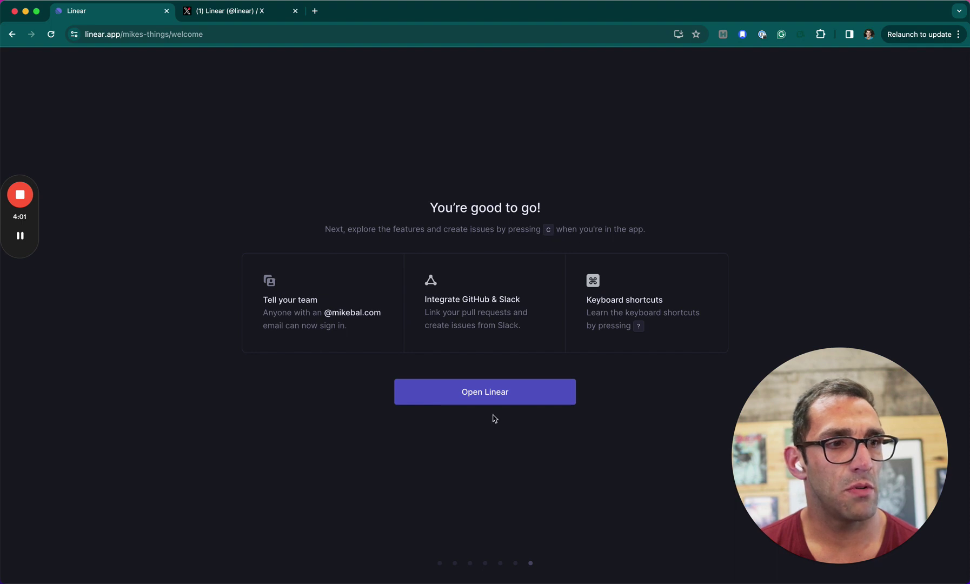
Step: Open the workspace, dismiss the Active Issues intro, and set MIK-1 to Done
left_click(494, 394)
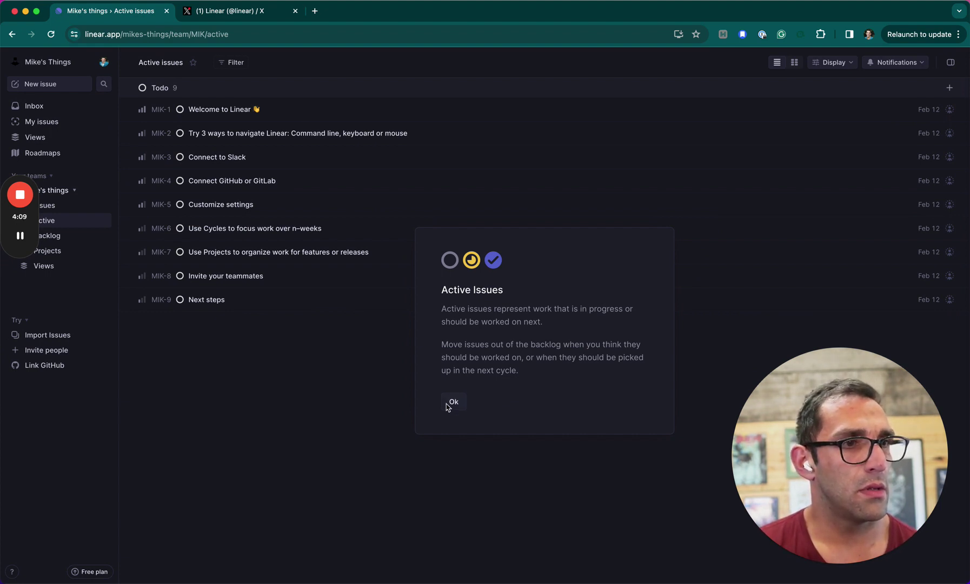
left_click(451, 403)
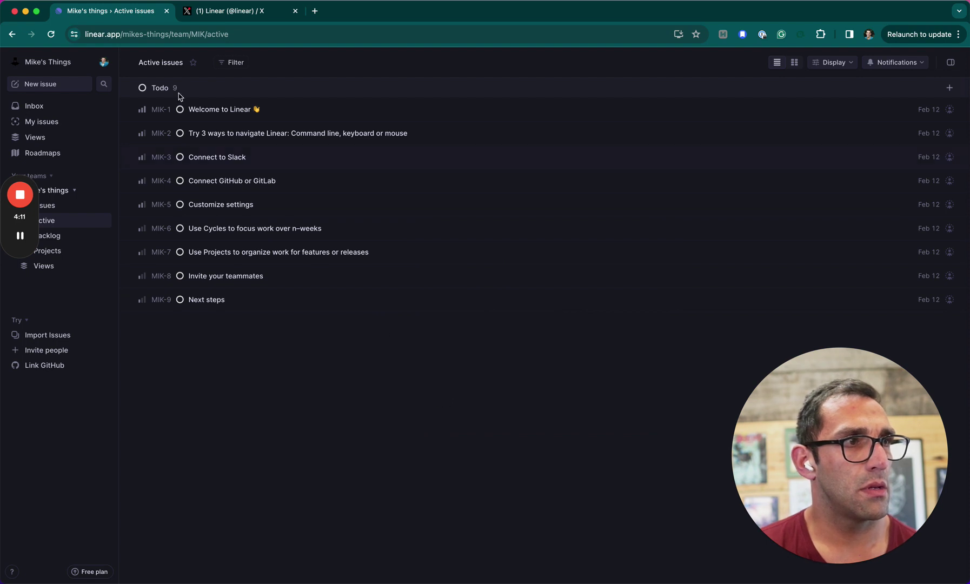
left_click(180, 109)
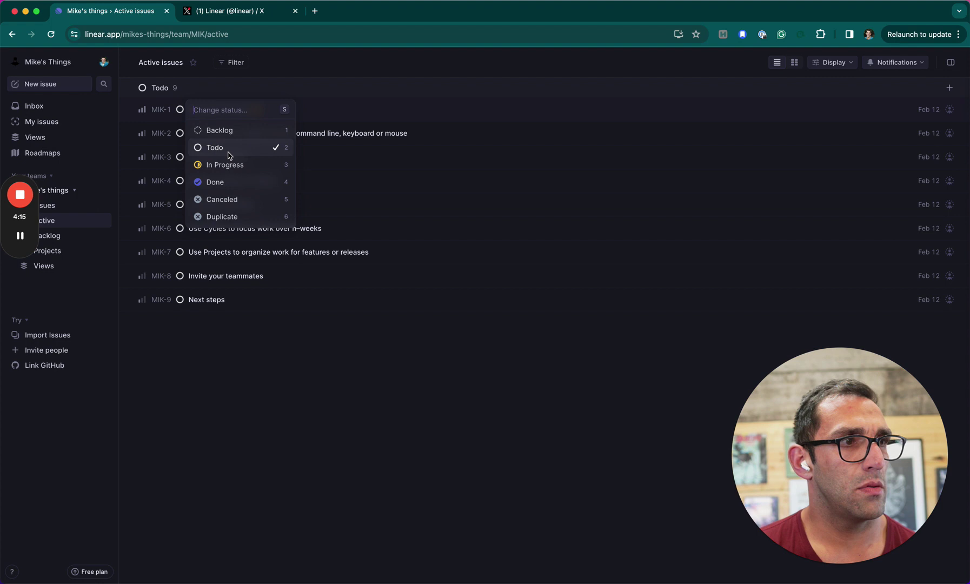
left_click(225, 182)
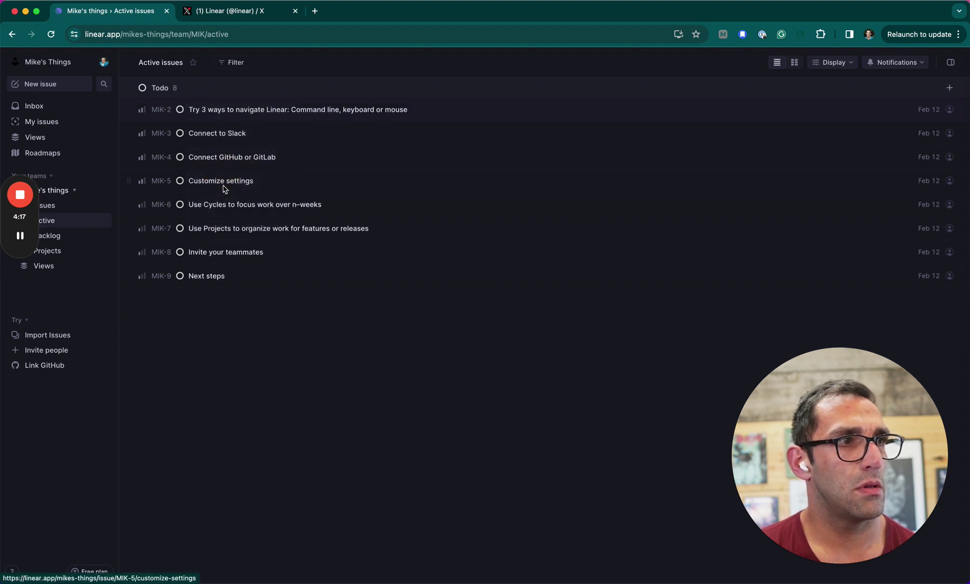
Step: Create a Todo issue titled 'Finish Linear Onboarding Breakdown' with no description
key("c")
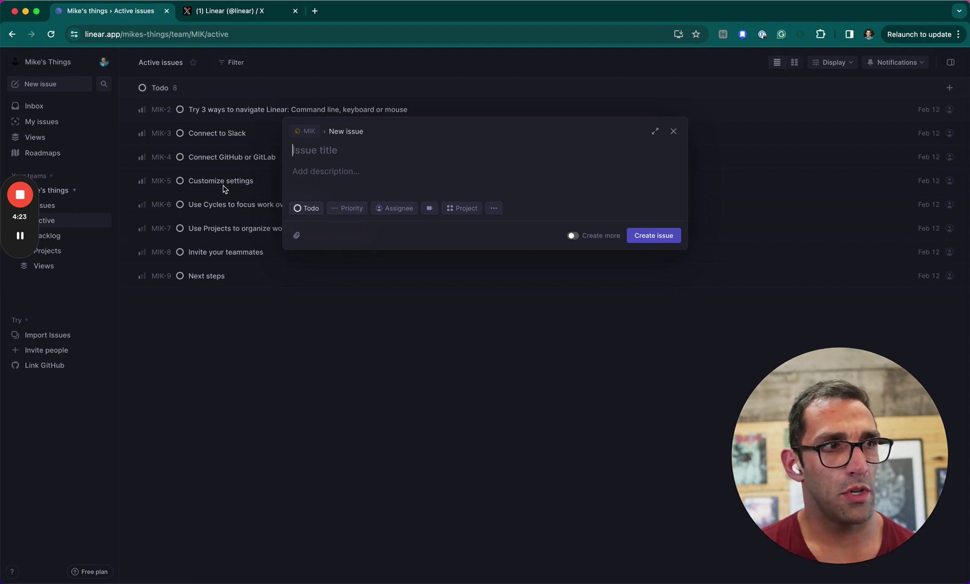
type("Fins")
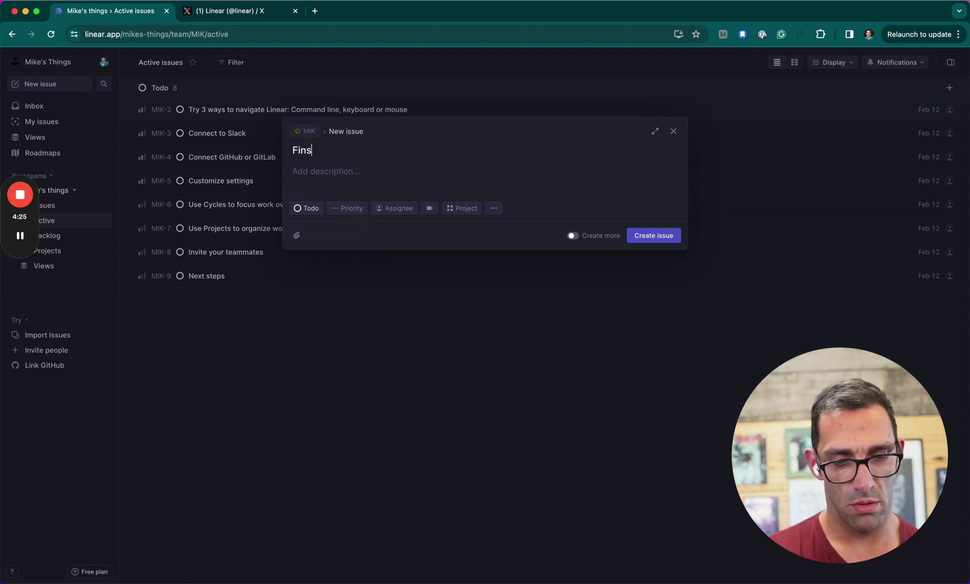
type("ih")
key("BackSpace")
key("BackSpace")
key("BackSpace")
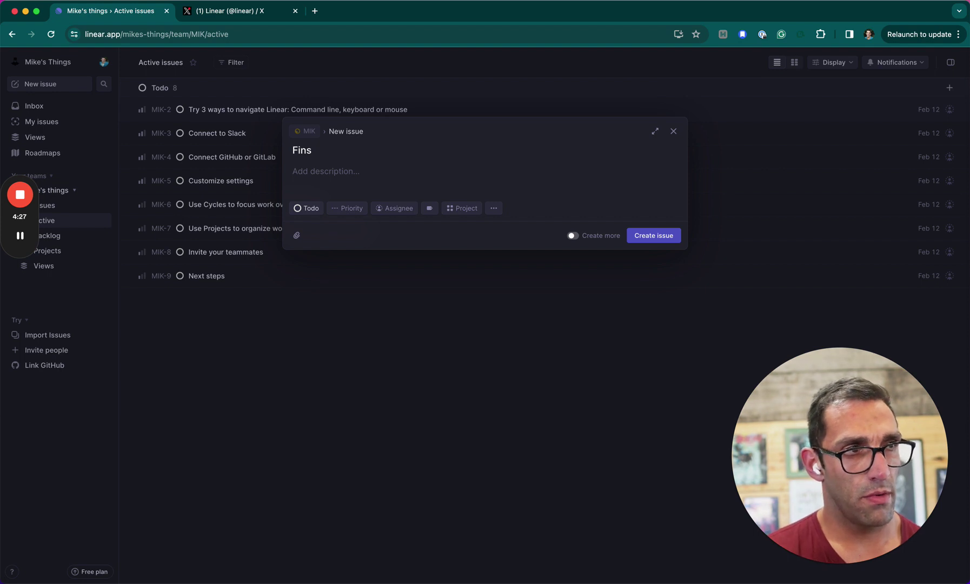
type("ish ")
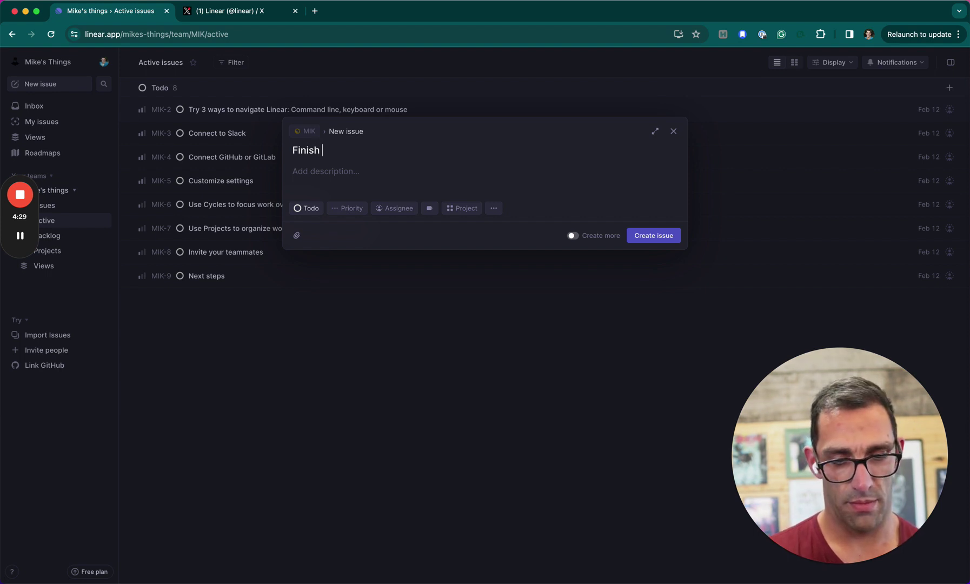
type("Linear Onboa")
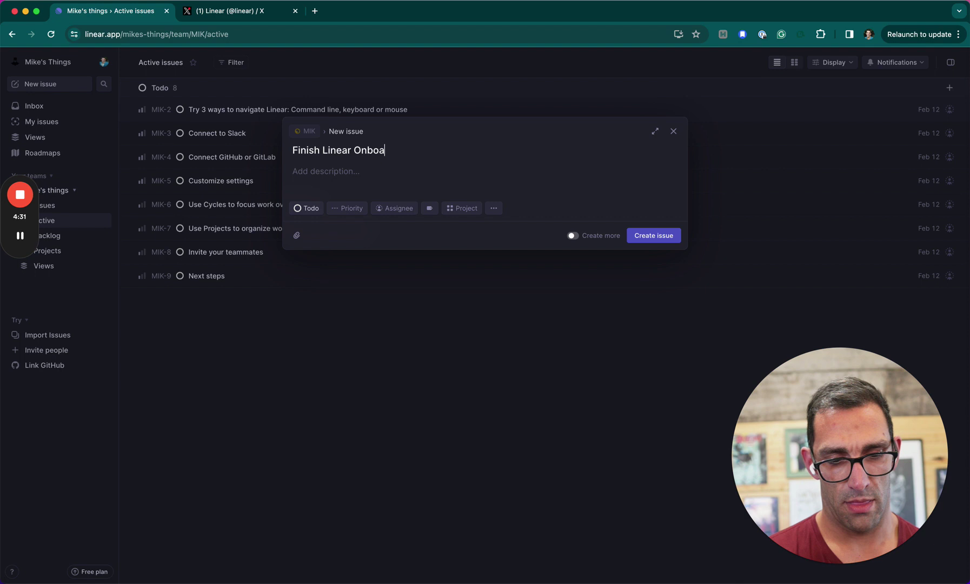
type("rding Breakdown")
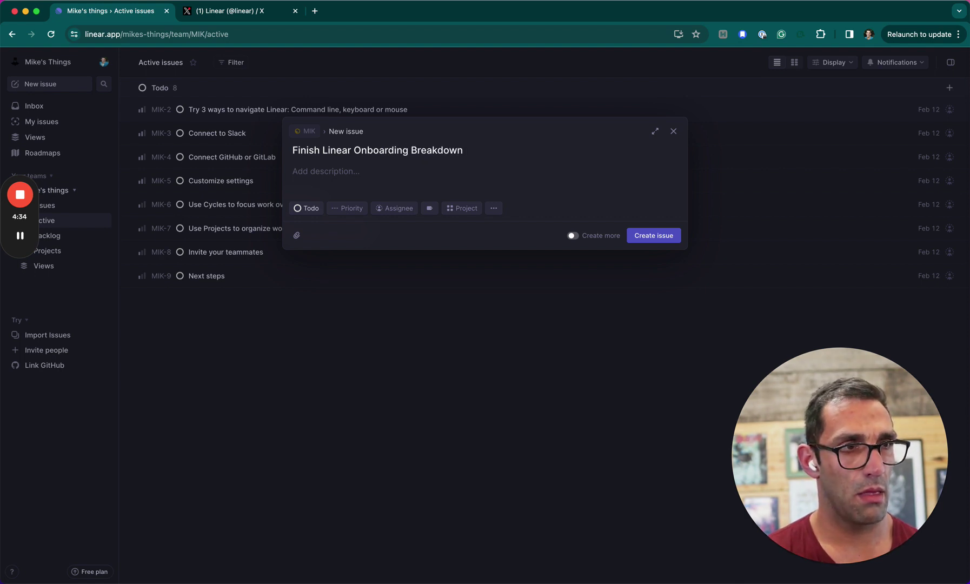
key("Tab")
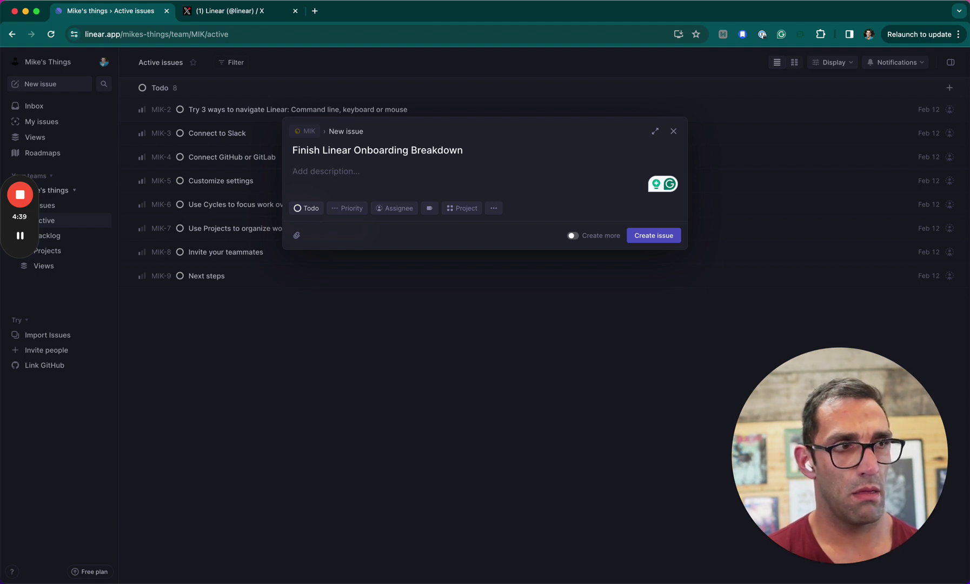
key("Return")
key("BackSpace")
key("Tab")
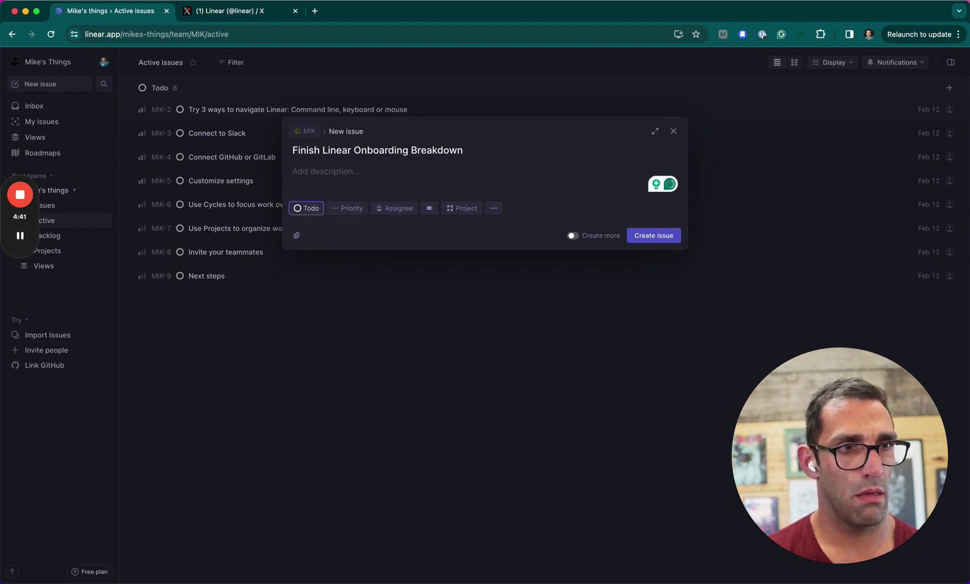
key("Tab")
key("Tab")
key("Tab")
key("Tab")
key("Tab")
key("Tab")
key("Tab")
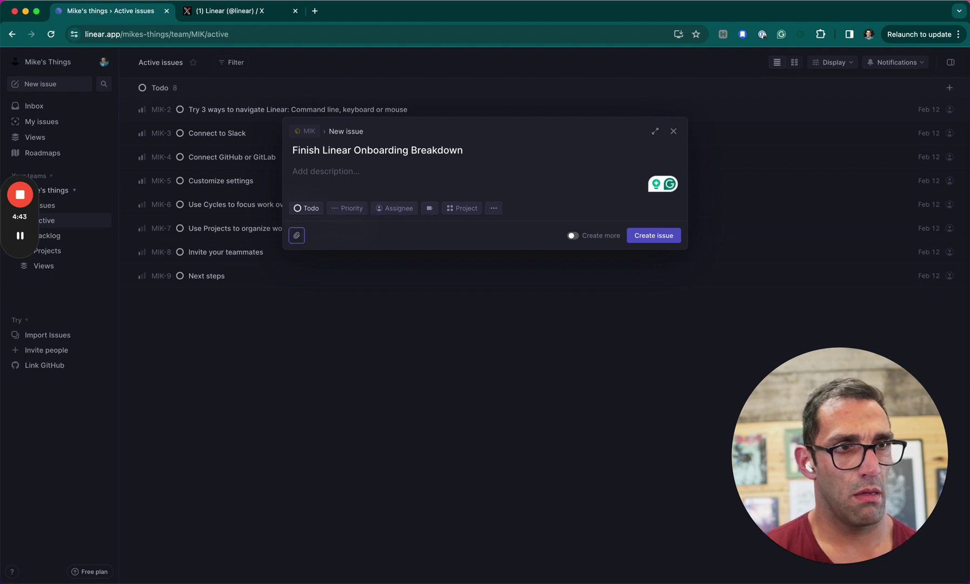
key("Tab")
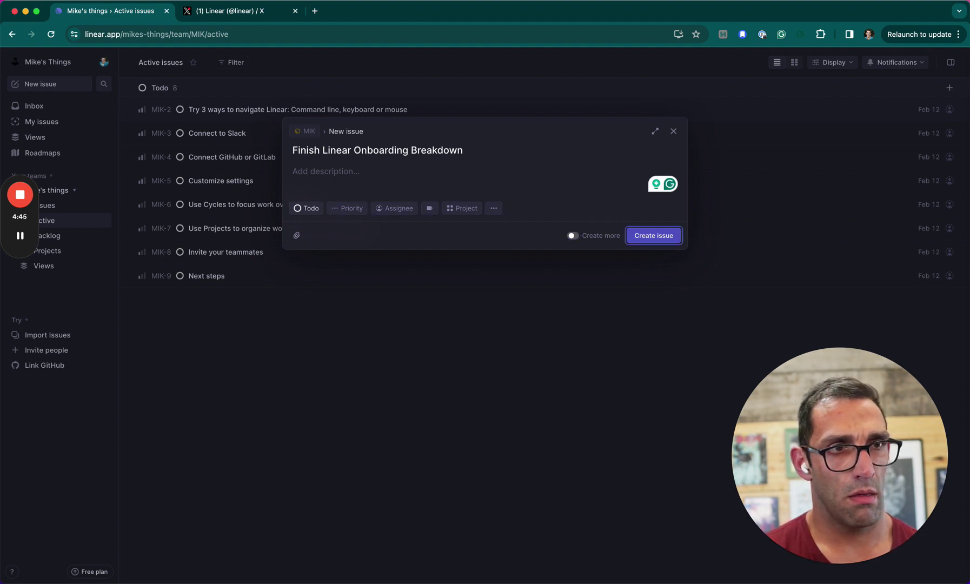
key("Return")
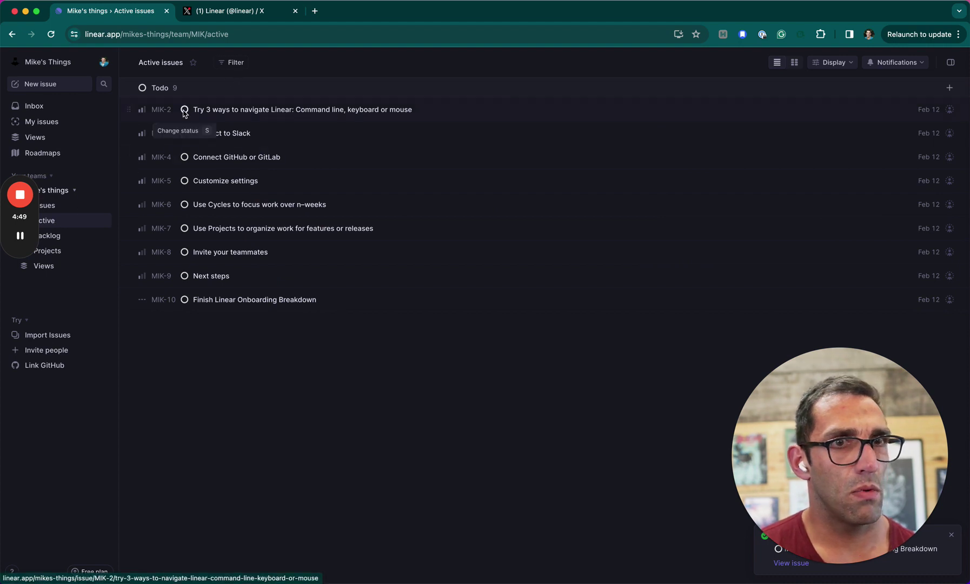
Step: Open the MIK-2 'Try 3 ways to navigate Linear' issue and read through it
left_click(925, 99)
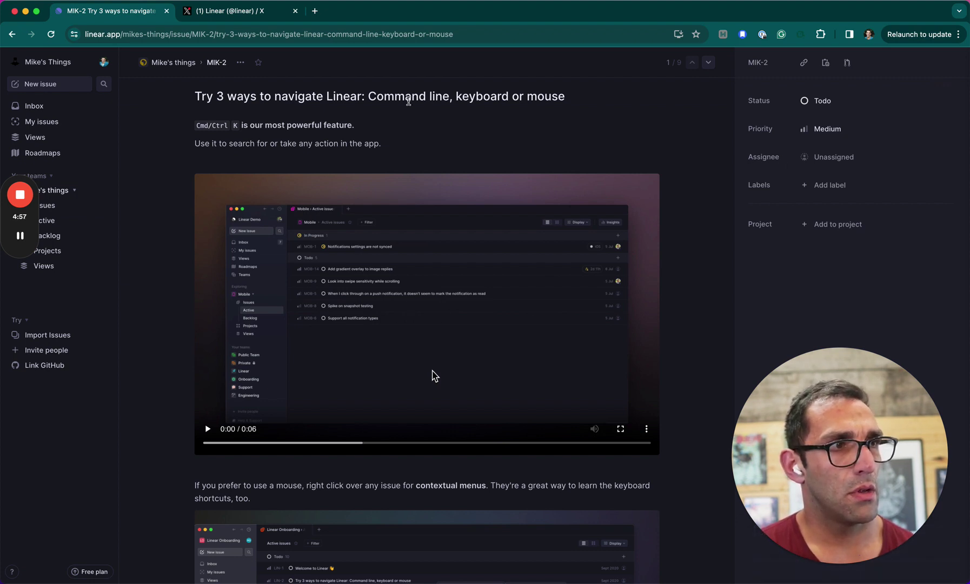
scroll(408, 102, "down", 2)
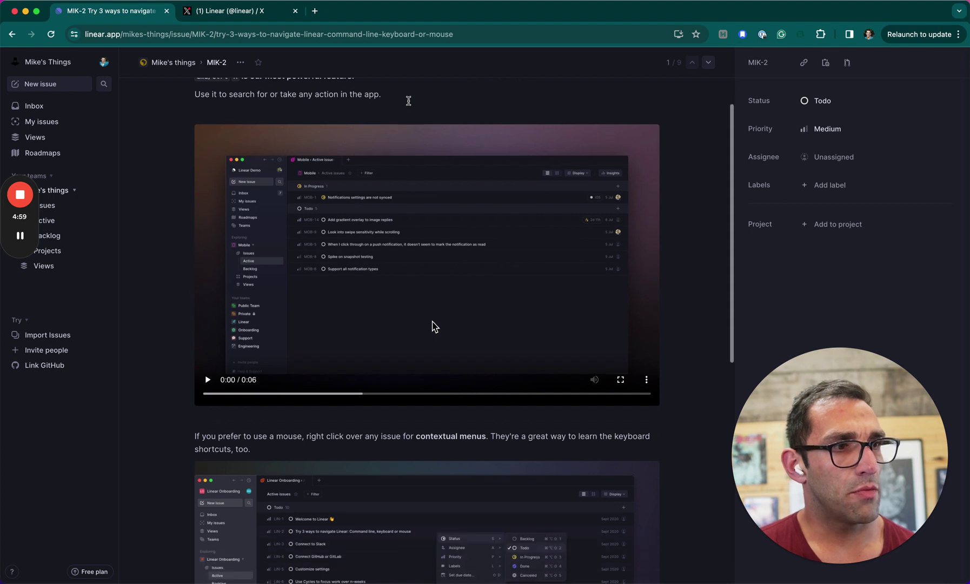
scroll(408, 101, "up", 1)
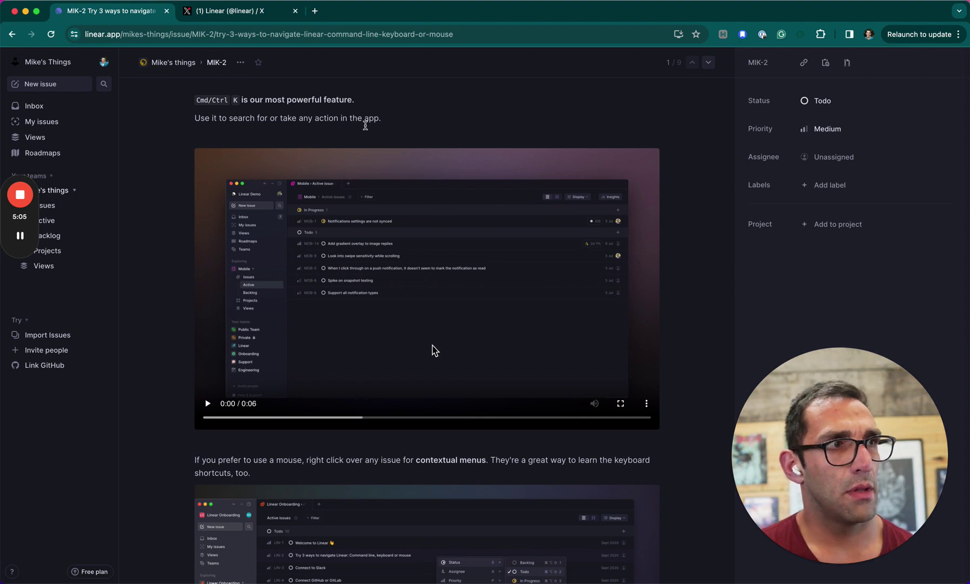
scroll(365, 125, "down", 8)
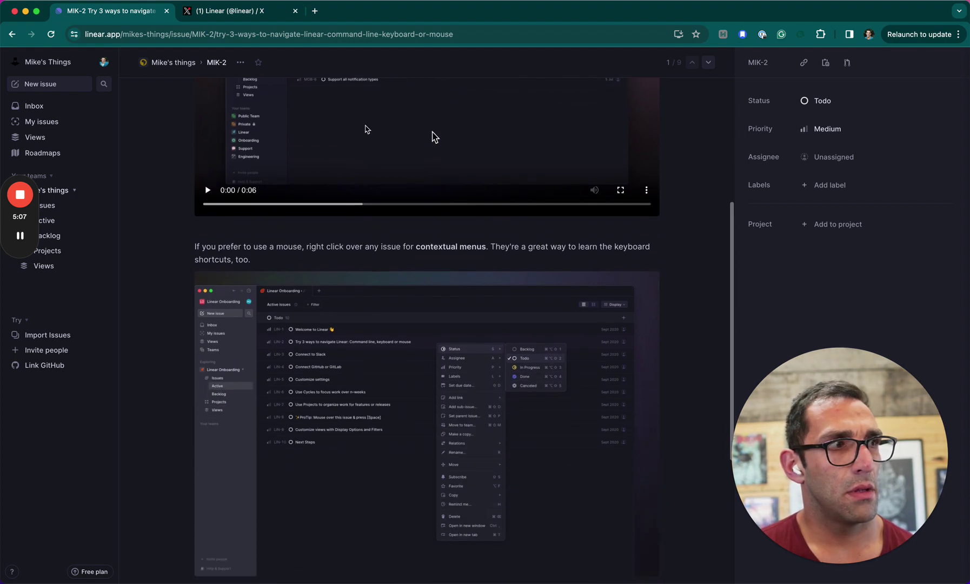
scroll(366, 129, "up", 9)
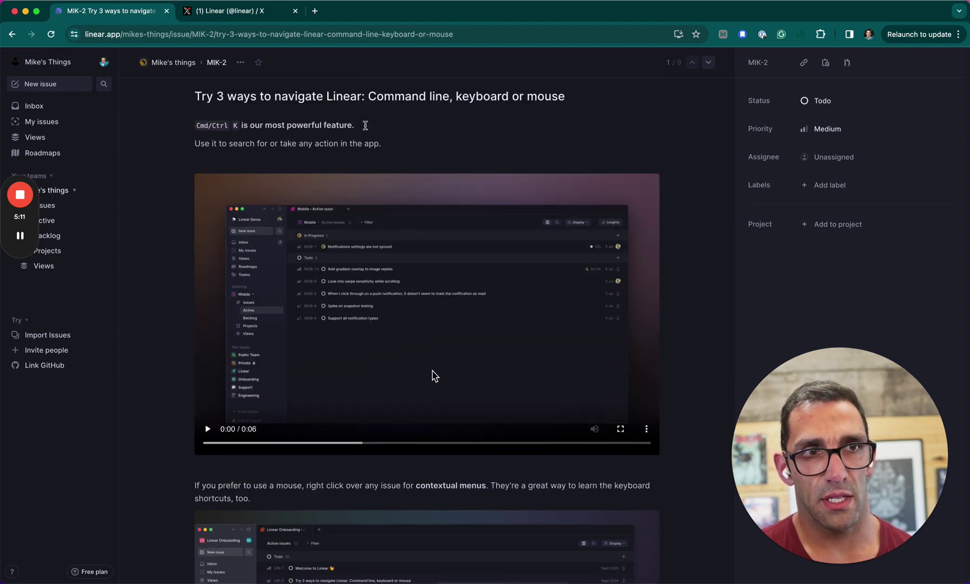
Step: Assign MIK-2 to yourself and add the Improvement label
left_click(855, 158)
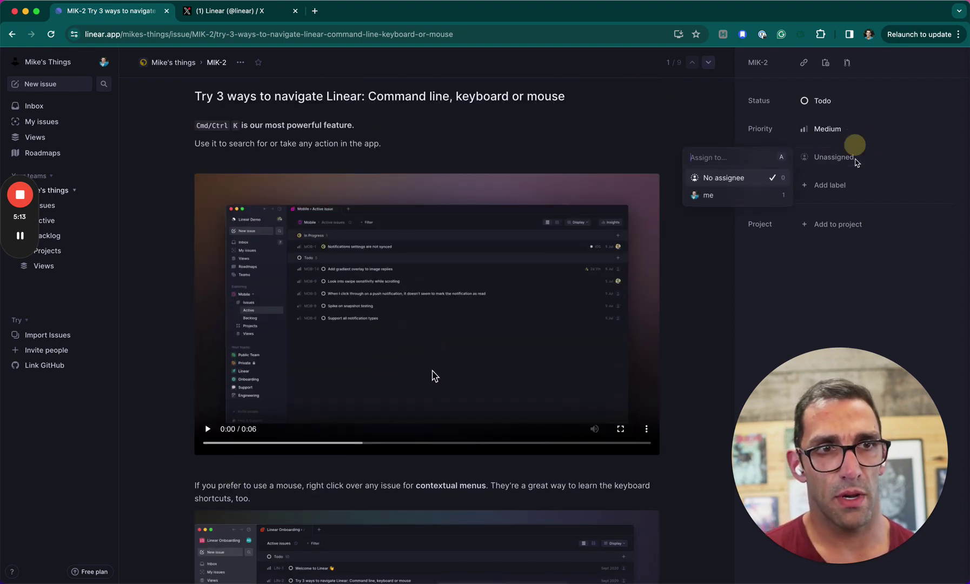
left_click(727, 194)
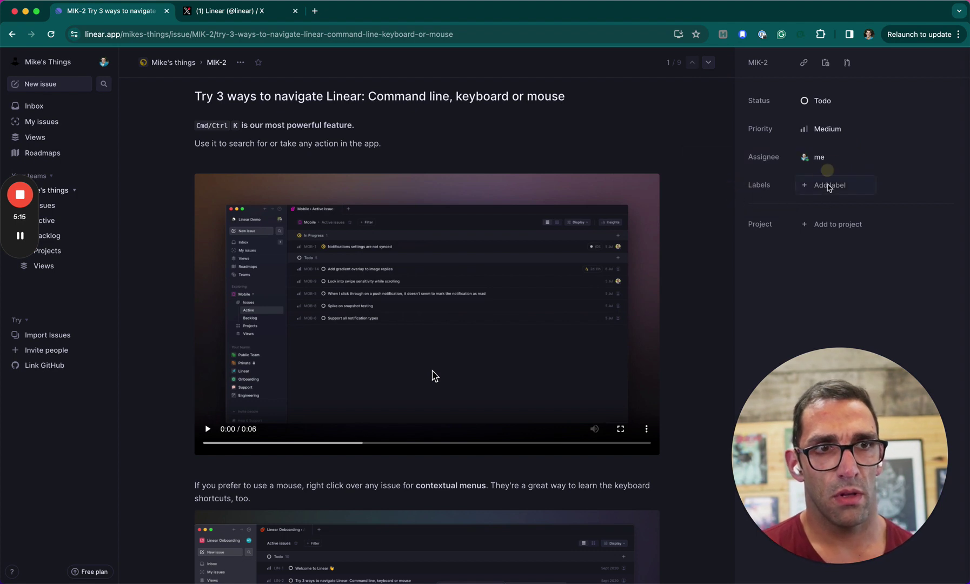
left_click(829, 186)
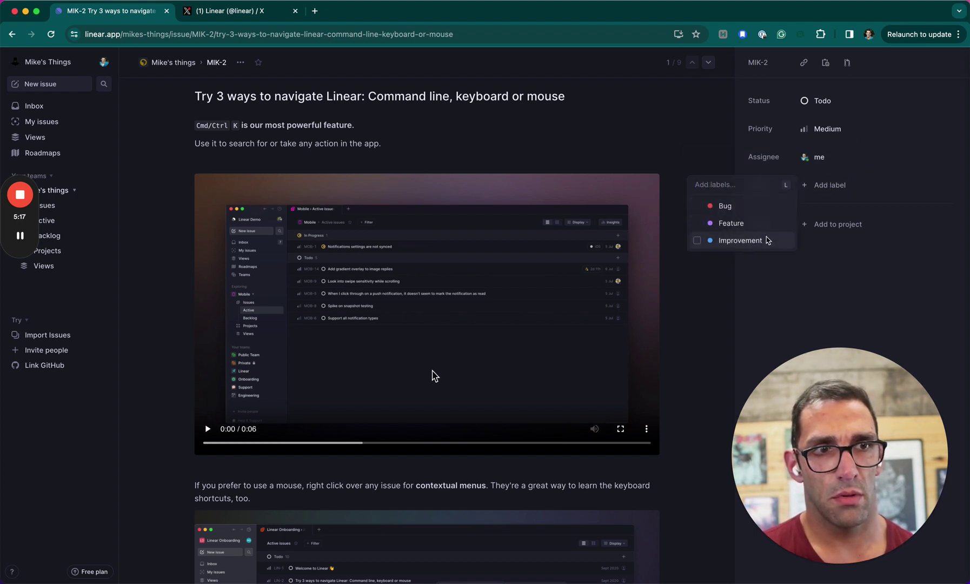
left_click(768, 240)
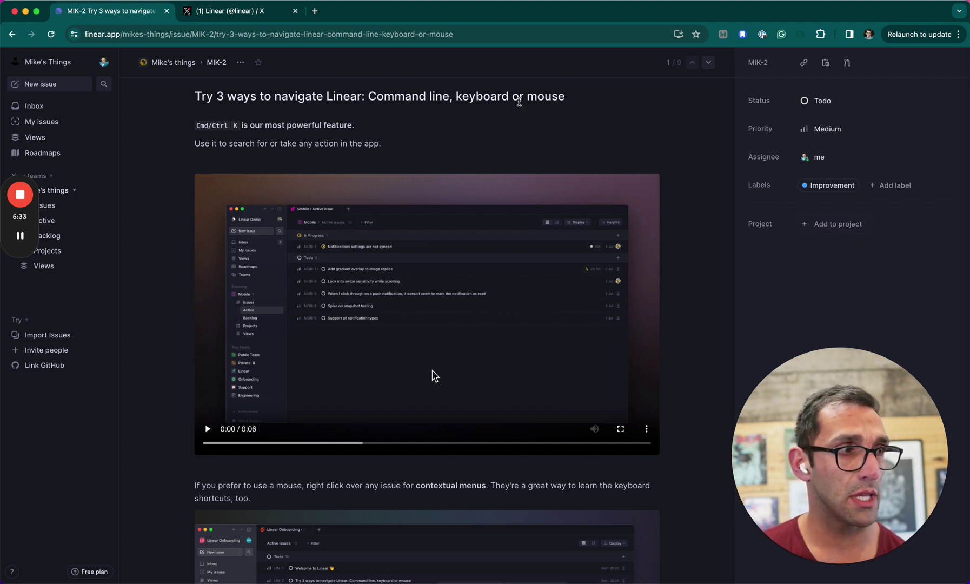
scroll(320, 370, "down", 1)
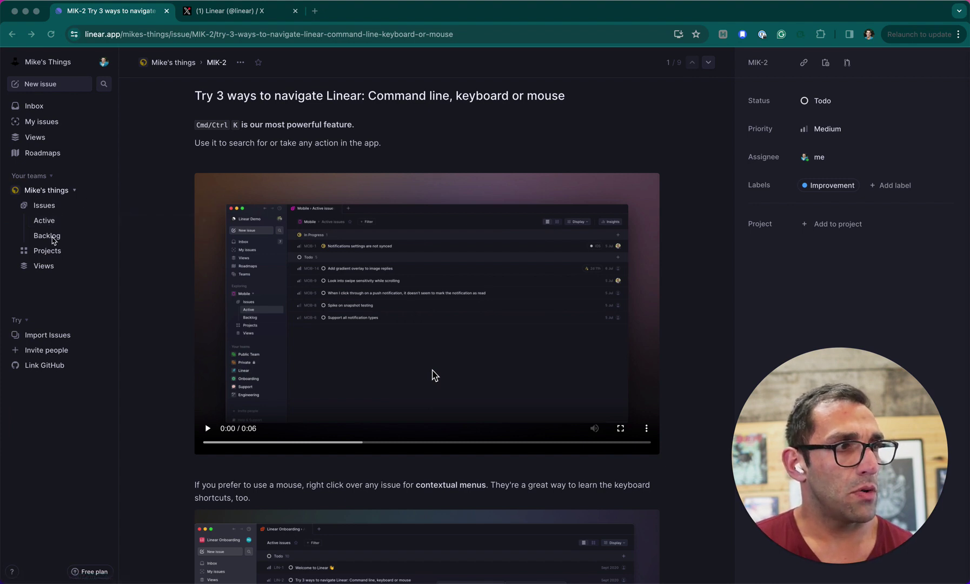
Step: Check the All, Active and Backlog views, show active issues as a board, and open MIK-2
left_click(45, 209)
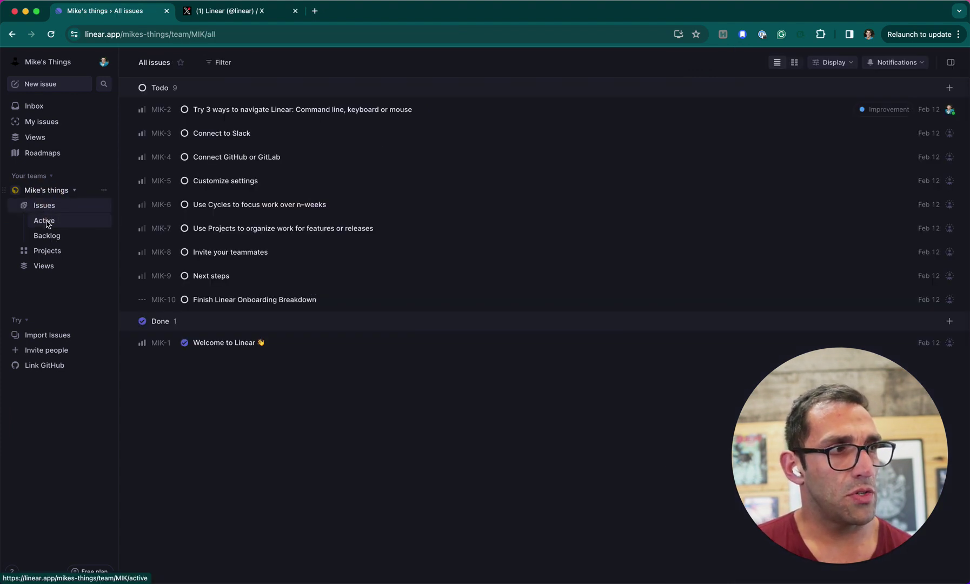
left_click(46, 221)
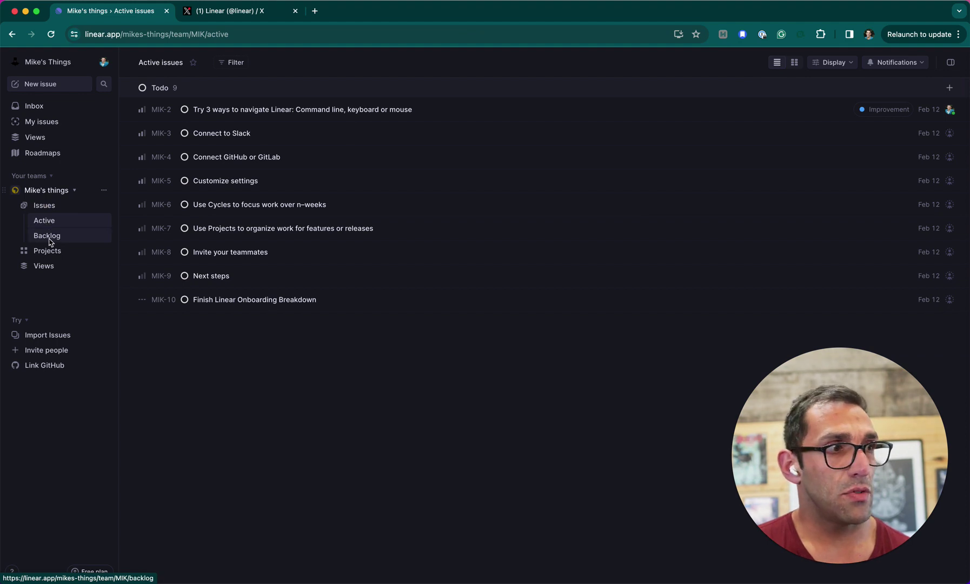
left_click(49, 239)
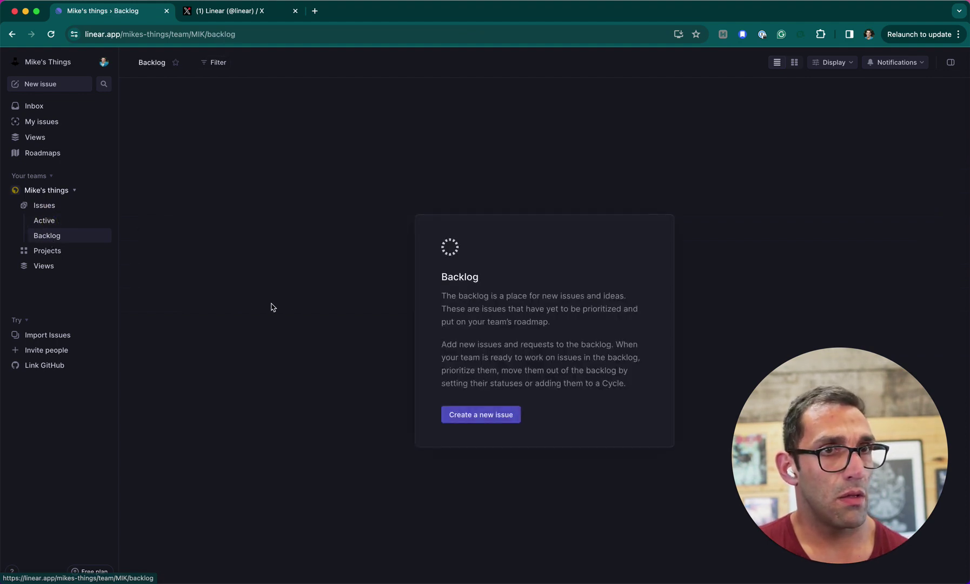
left_click(51, 218)
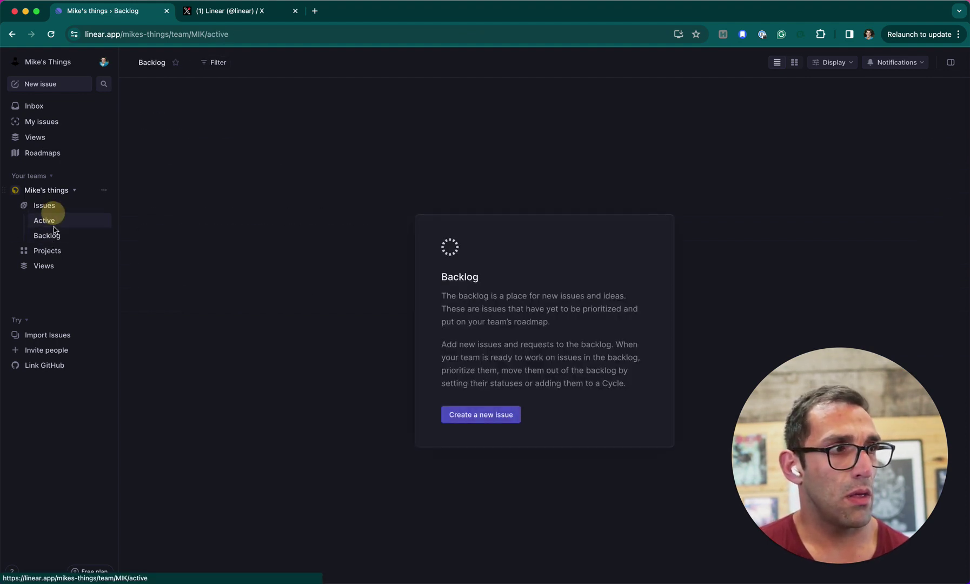
left_click(795, 62)
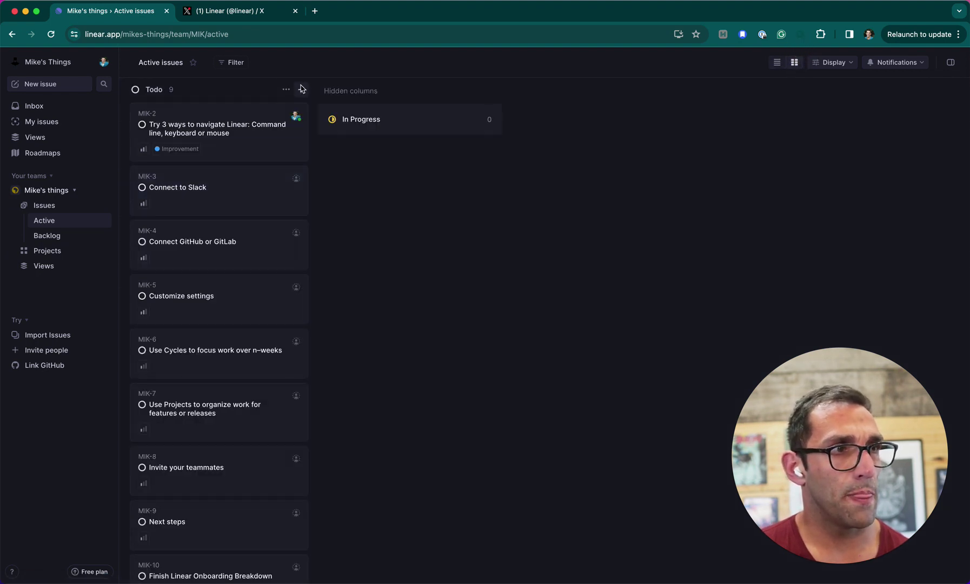
left_click(292, 114)
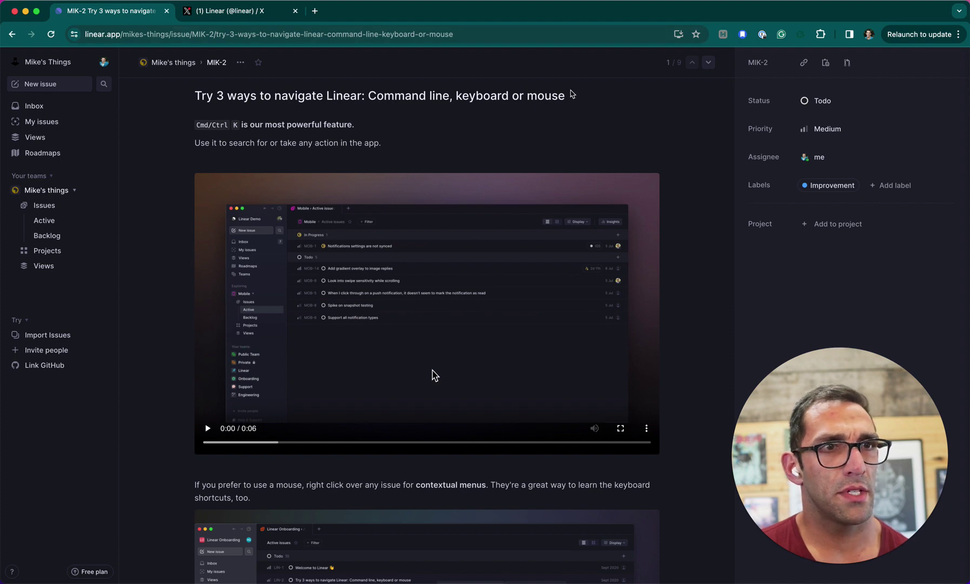
Step: Move MIK-2 to In Progress, return to the active board, and bring up its assignee choices
scroll(456, 285, "down", 9)
scroll(444, 323, "up", 10)
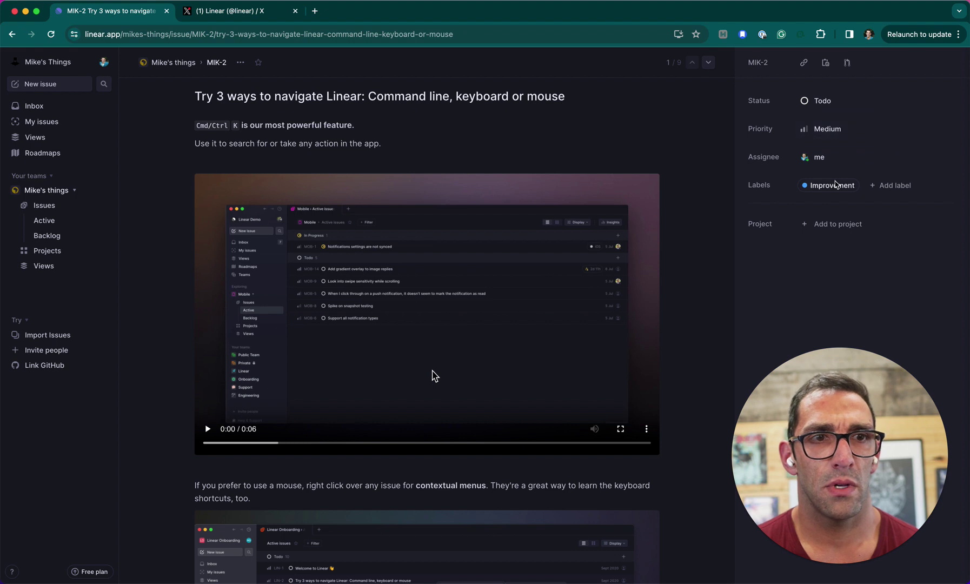
left_click(824, 99)
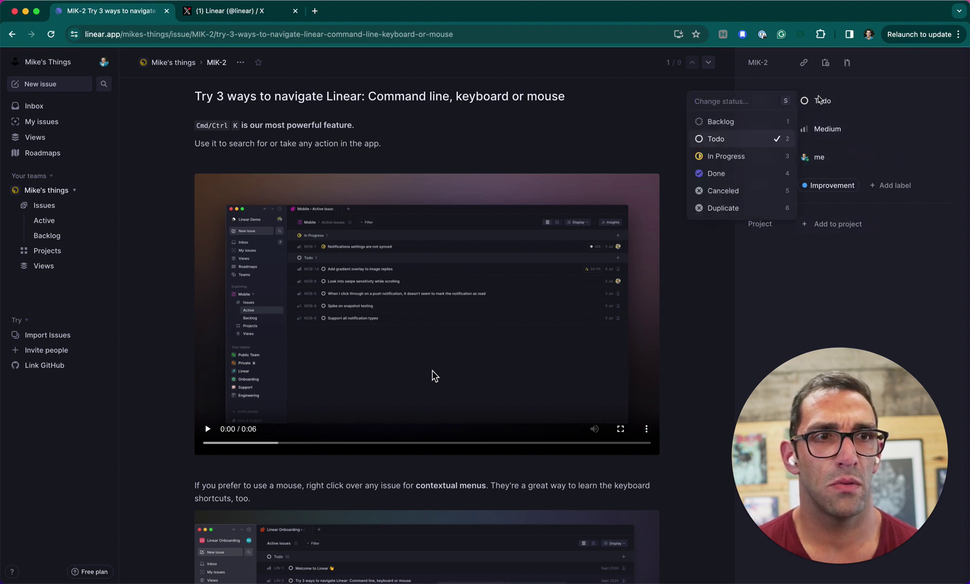
left_click(746, 162)
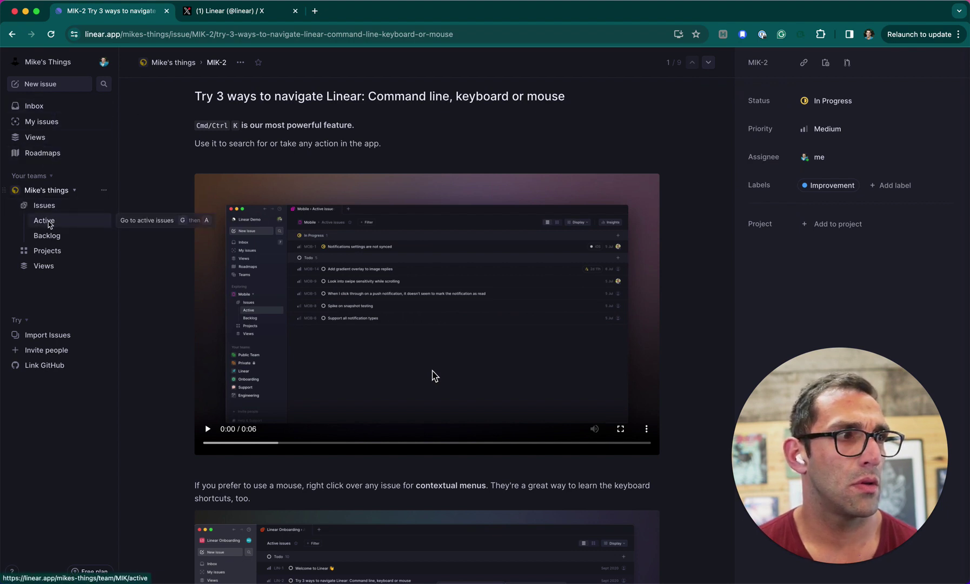
left_click(49, 223)
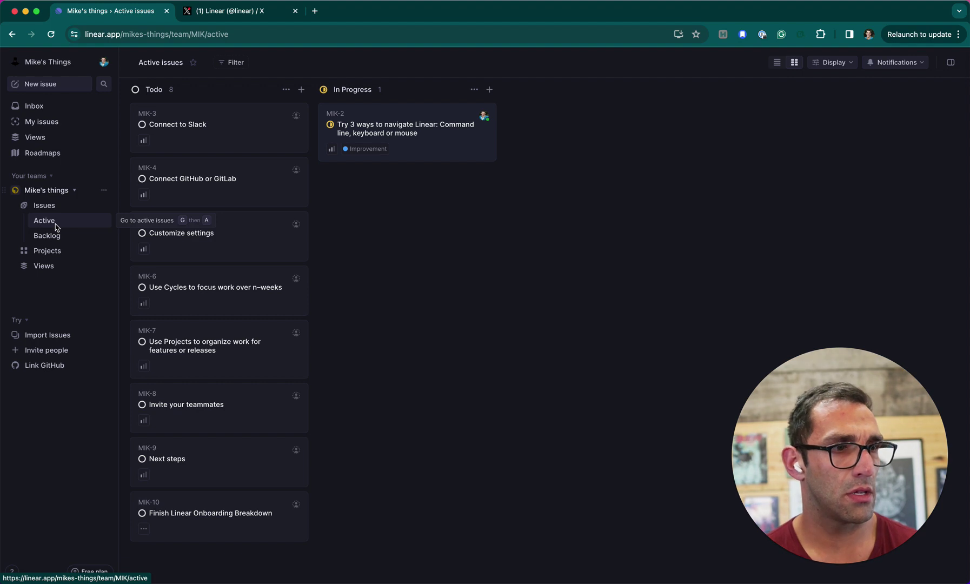
key("a")
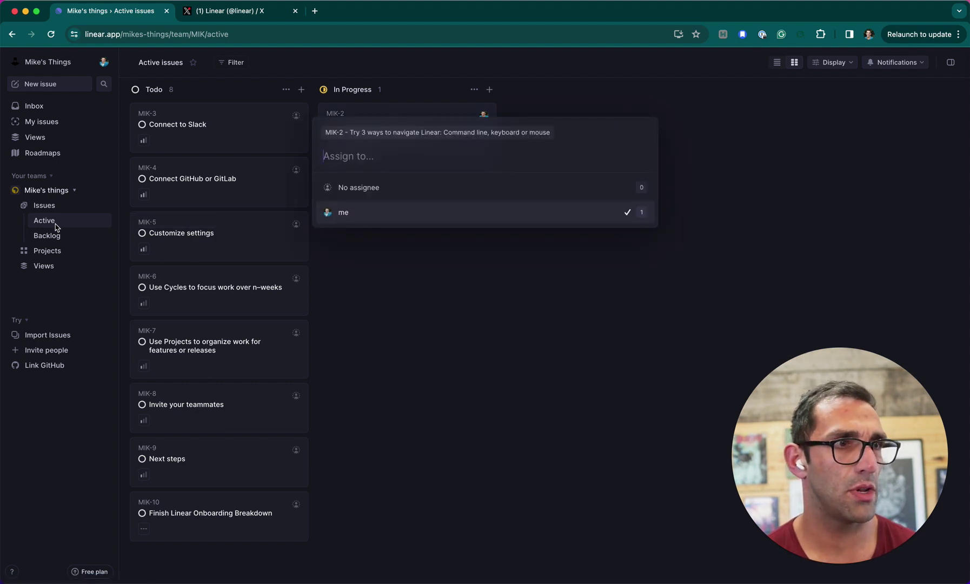
Step: Close the assignee list, glance at My issues and Inbox, then jump back to Active issues with G A
left_click(660, 325)
left_click(57, 121)
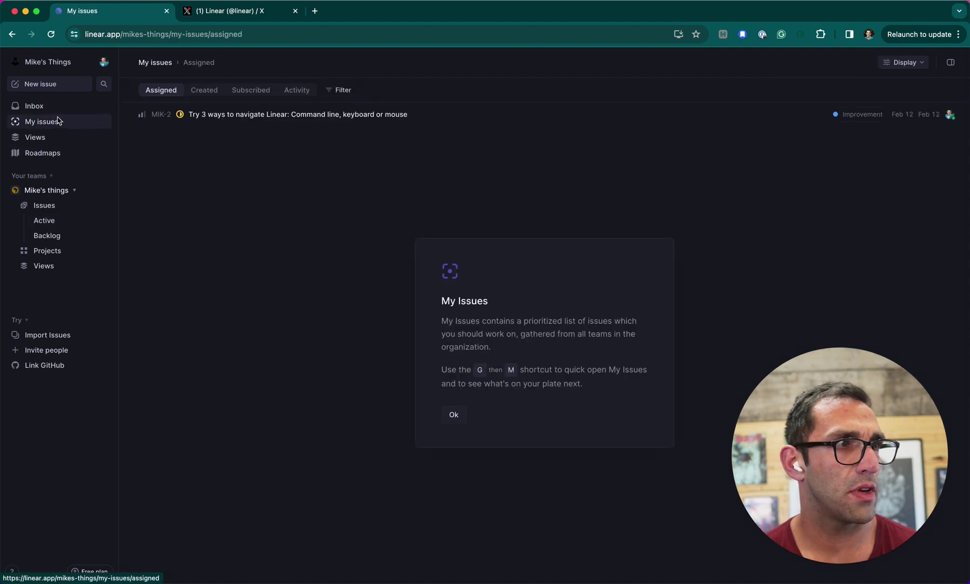
left_click(38, 107)
key("g")
key("a")
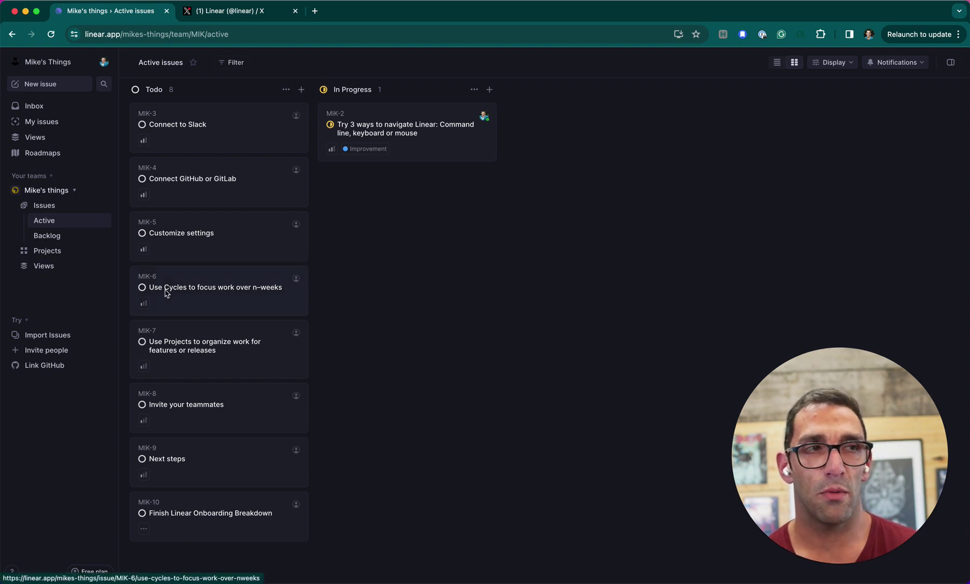
Step: From Roadmaps, start a new project named 'Onboarding Breakdown Series'
left_click(50, 153)
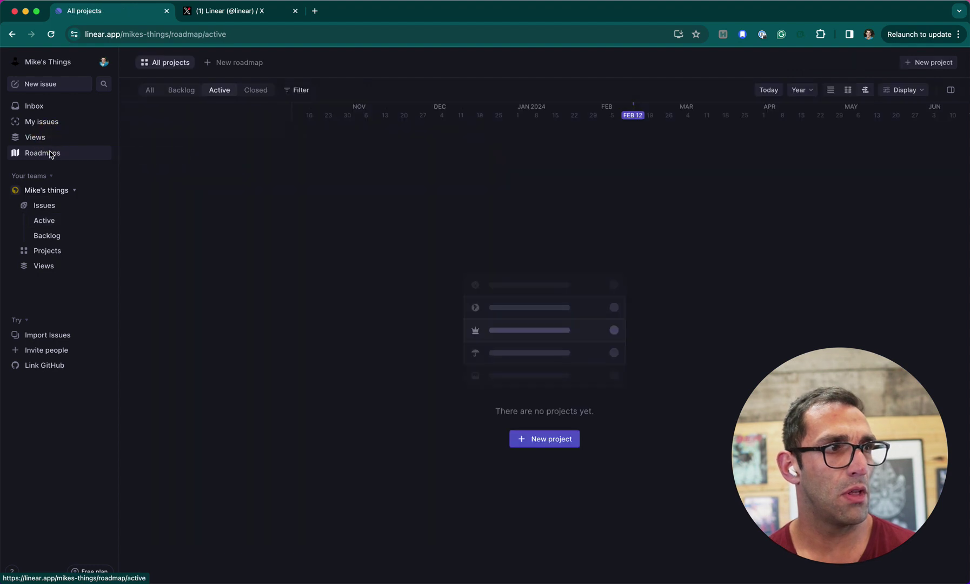
left_click(553, 442)
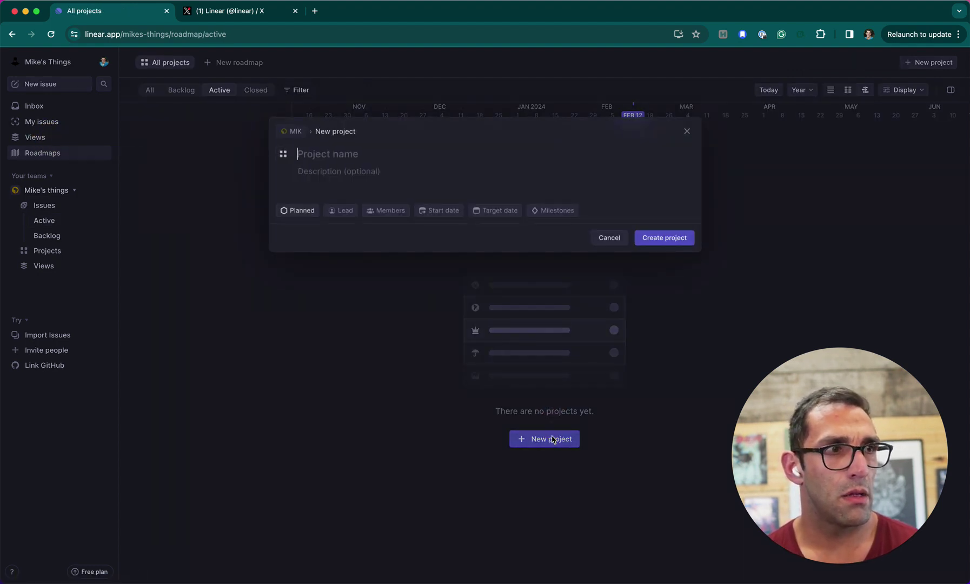
type("On")
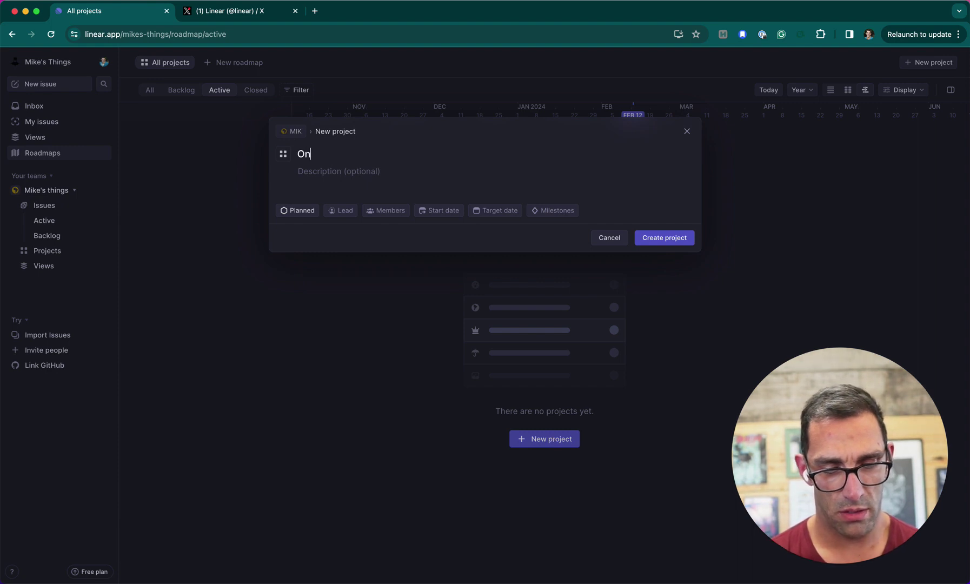
type("boarding Br")
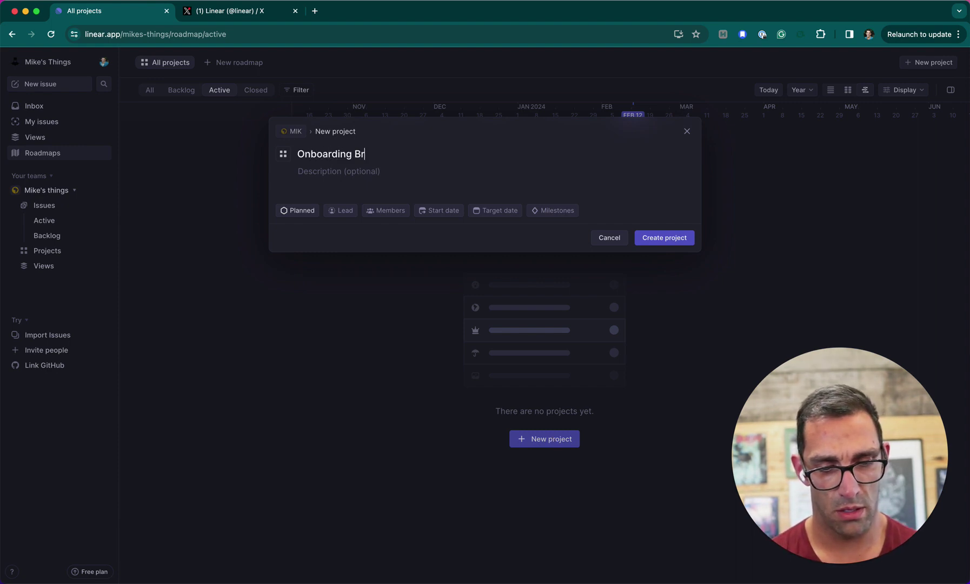
type("eakdown Series")
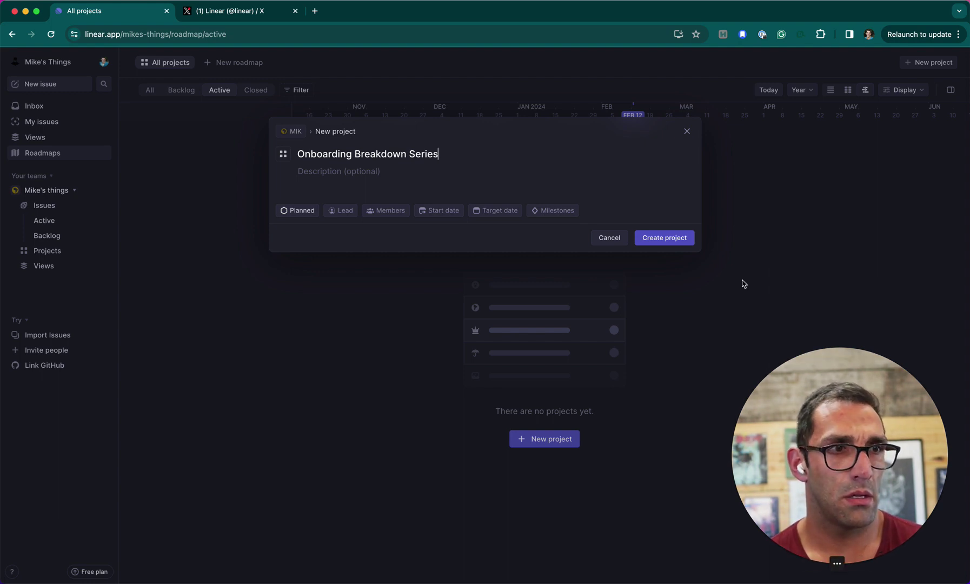
Step: Add milestones 500 Subscribers, 1000 Subscribers and 10,000 Subscribers, removing the leftover empty row
left_click(545, 218)
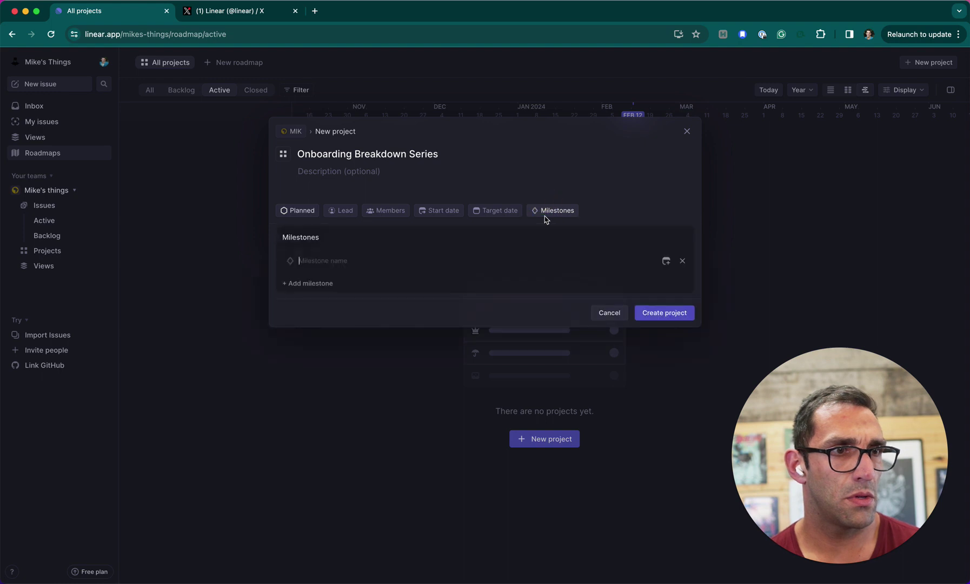
type("50")
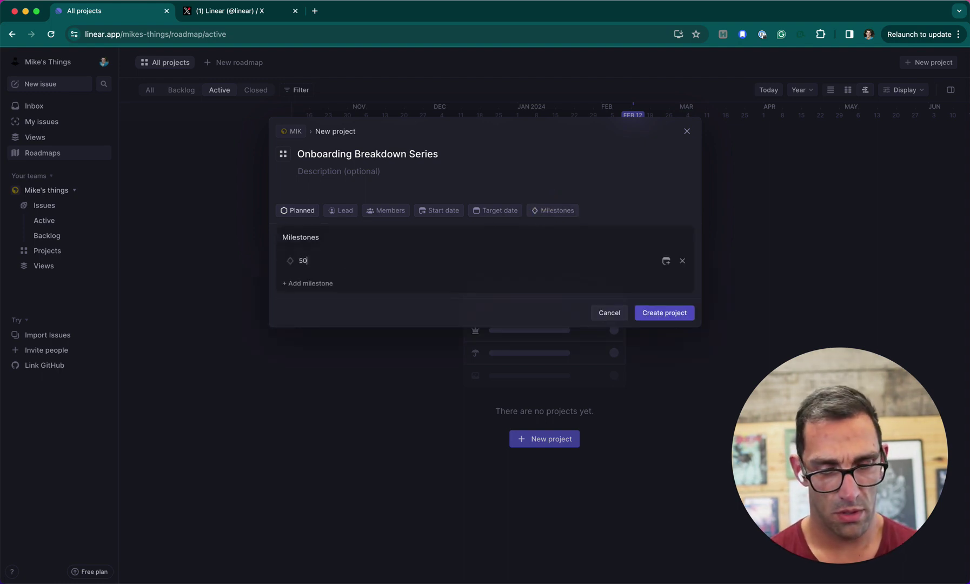
type("0 Subscribers")
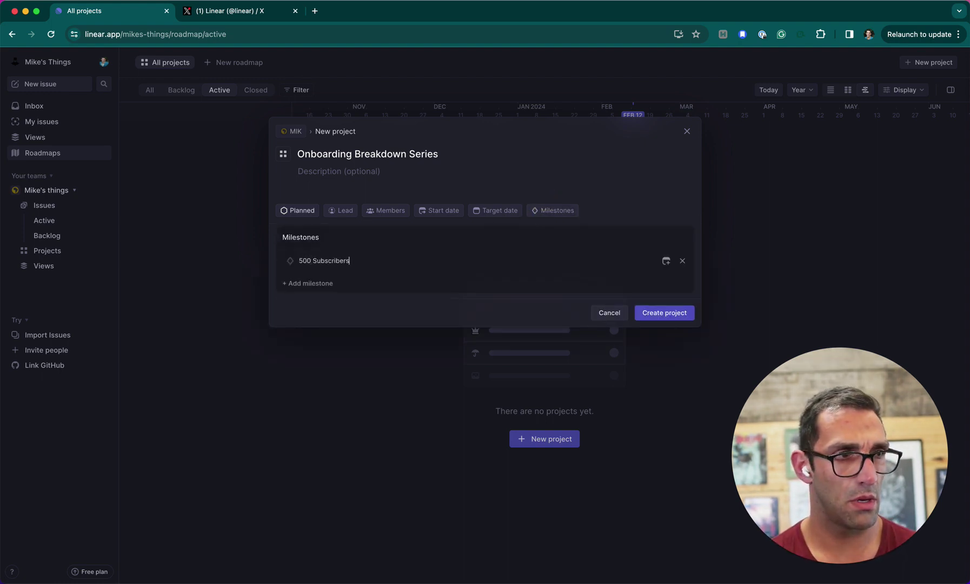
left_click(309, 283)
type("1000")
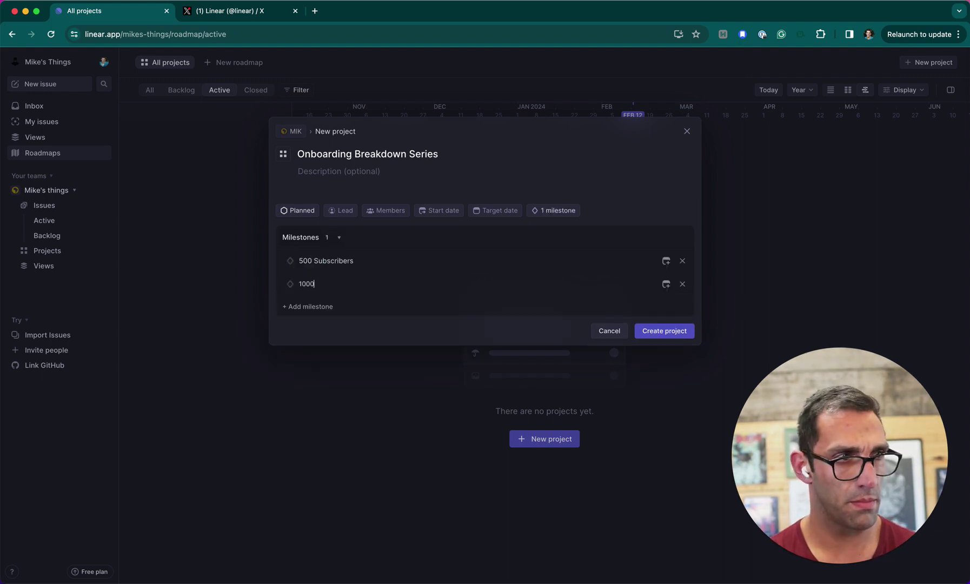
type(" Subscri")
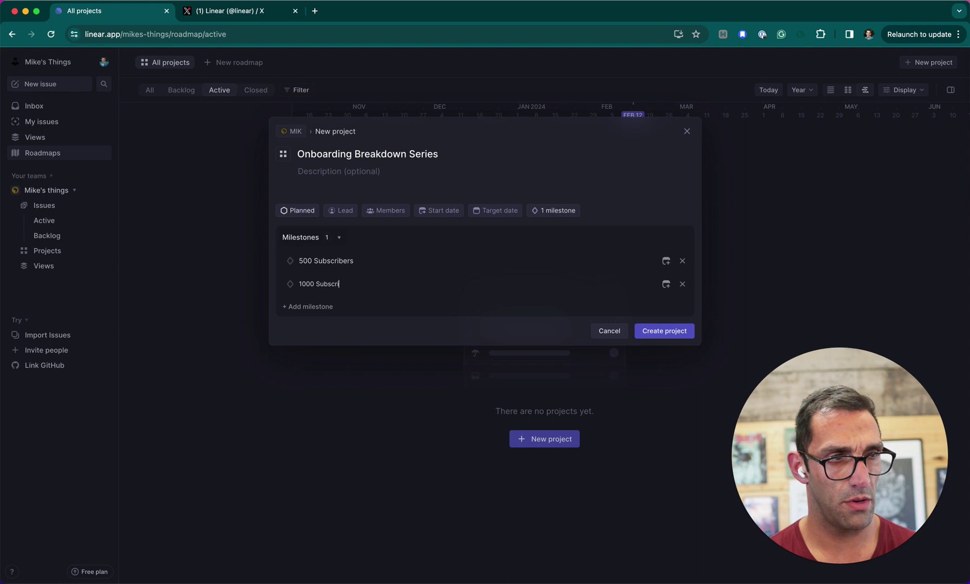
type("bers")
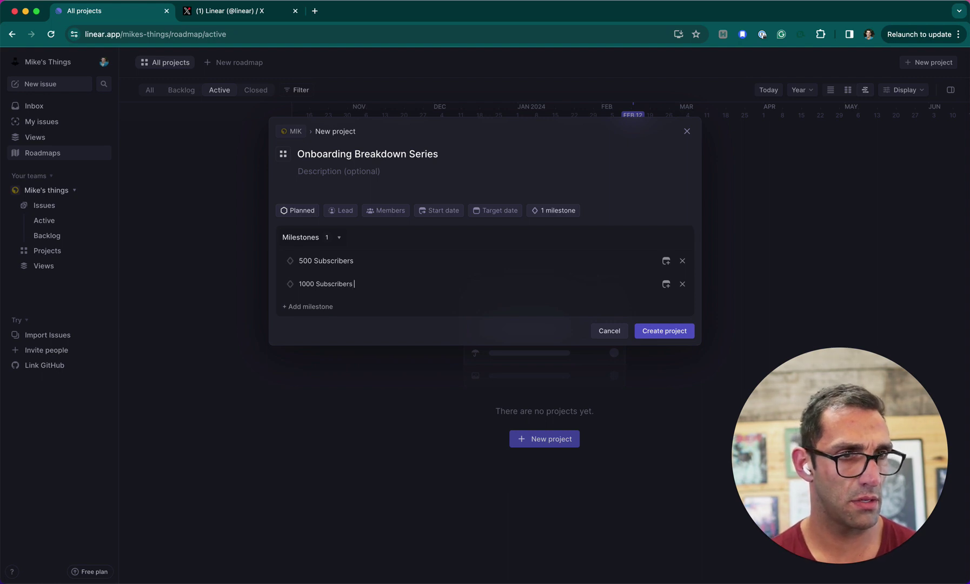
key("Return")
type("10")
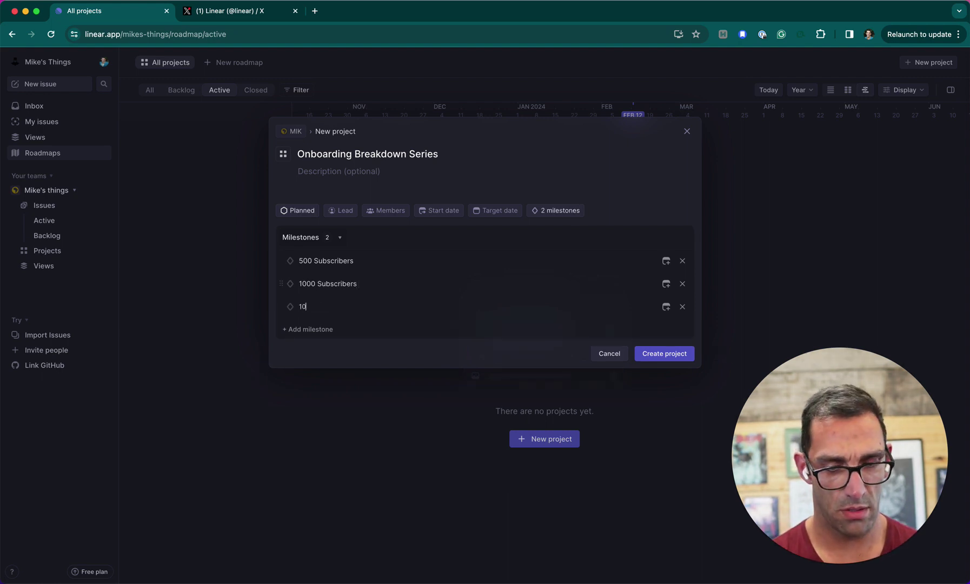
type(",000")
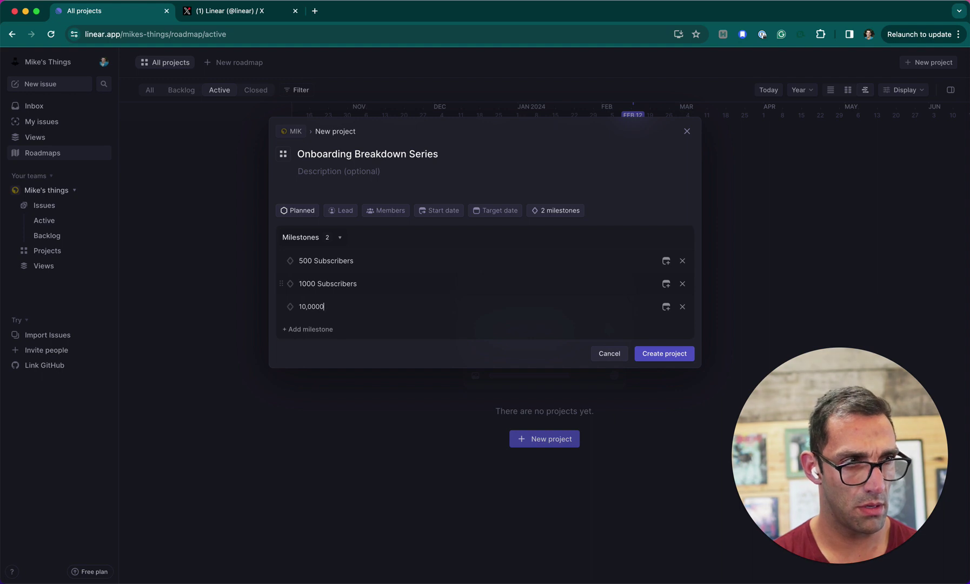
type(" Subscribers")
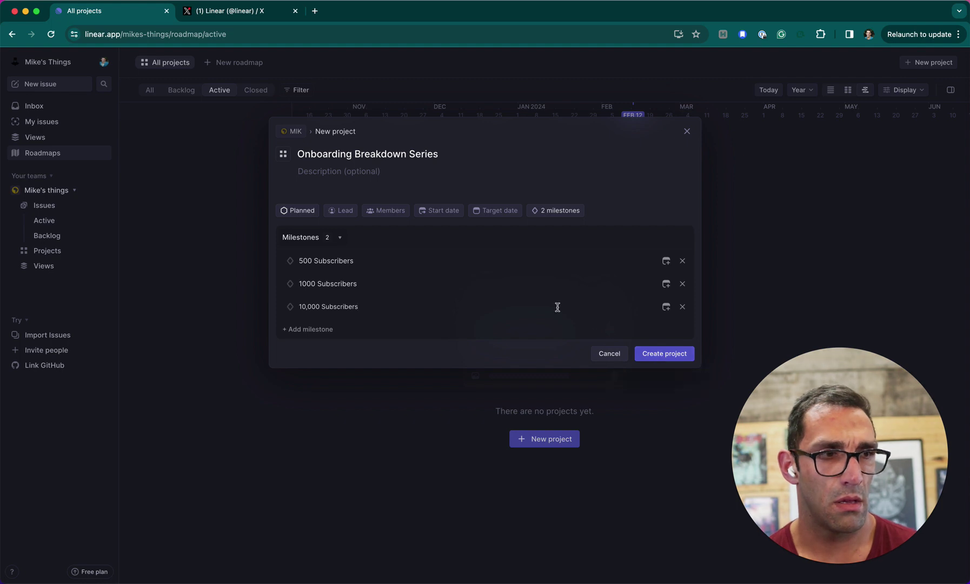
key("Return")
left_click(670, 377)
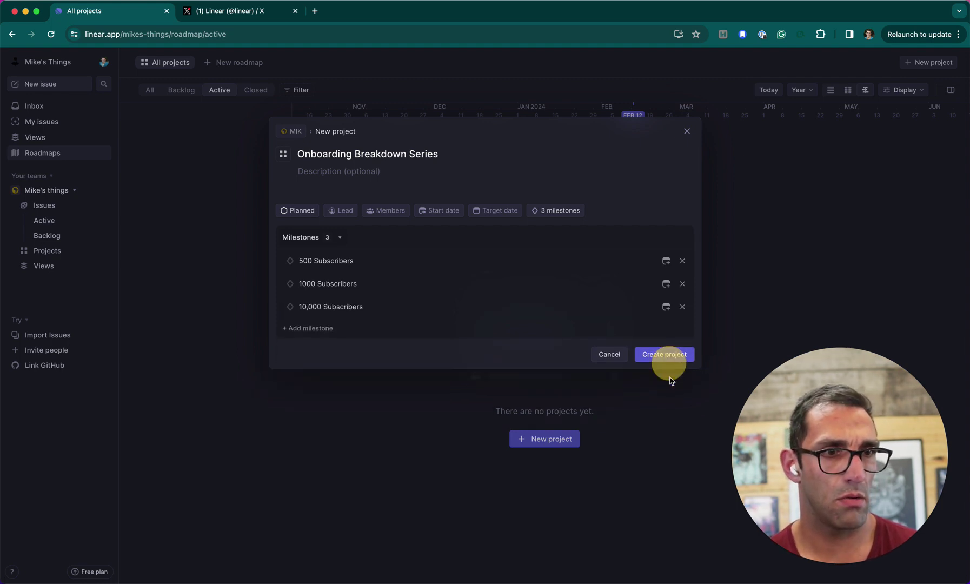
Step: Create the project with its three milestones and open the Onboarding Breakdown Series page from the roadmap
left_click(660, 356)
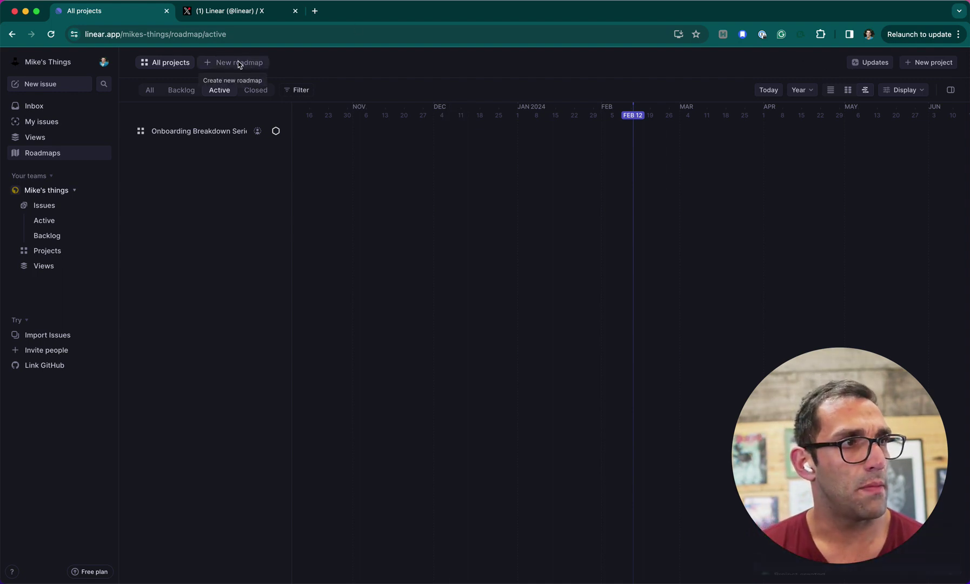
left_click(214, 131)
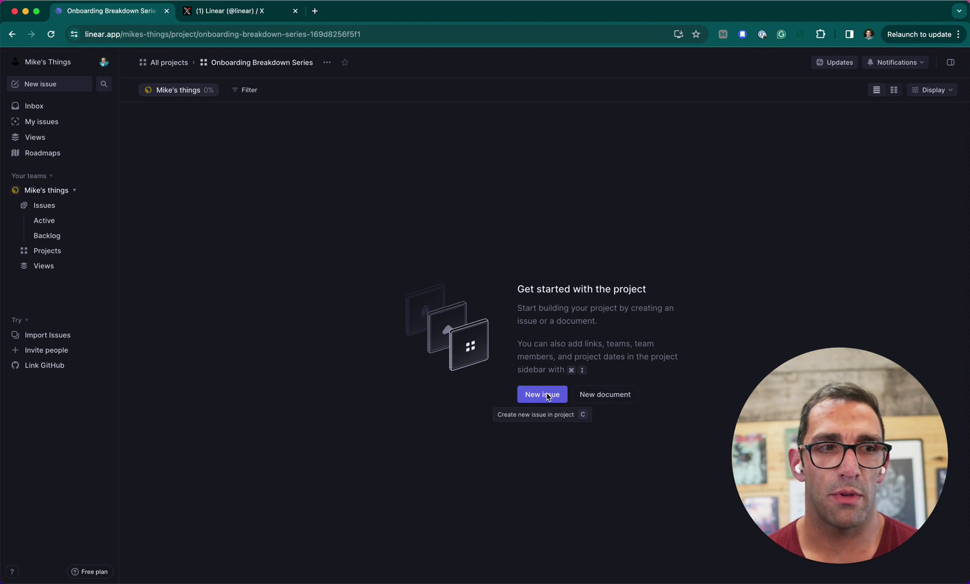
Step: Create a project document titled 'Product Liste' and insert a table with /table
left_click(614, 399)
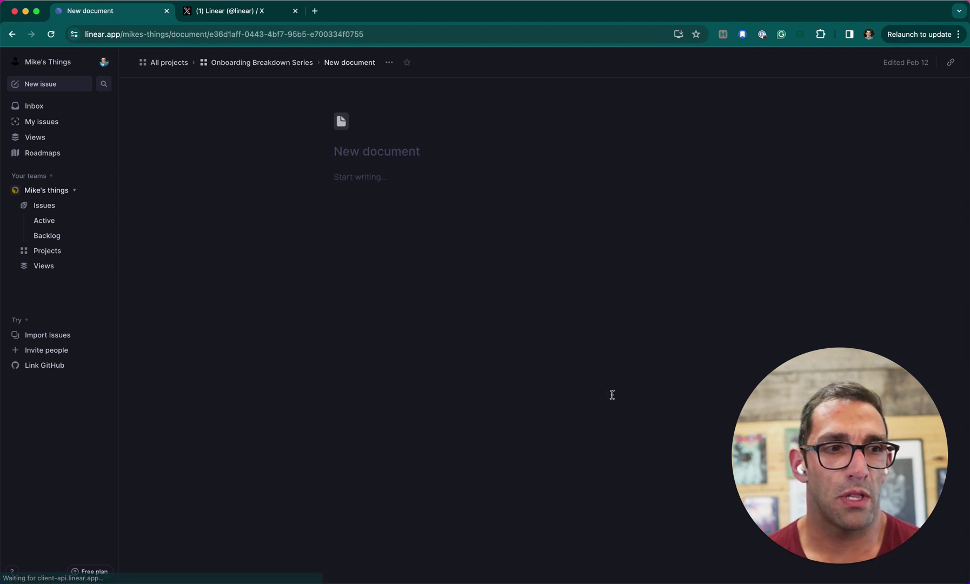
left_click(427, 155)
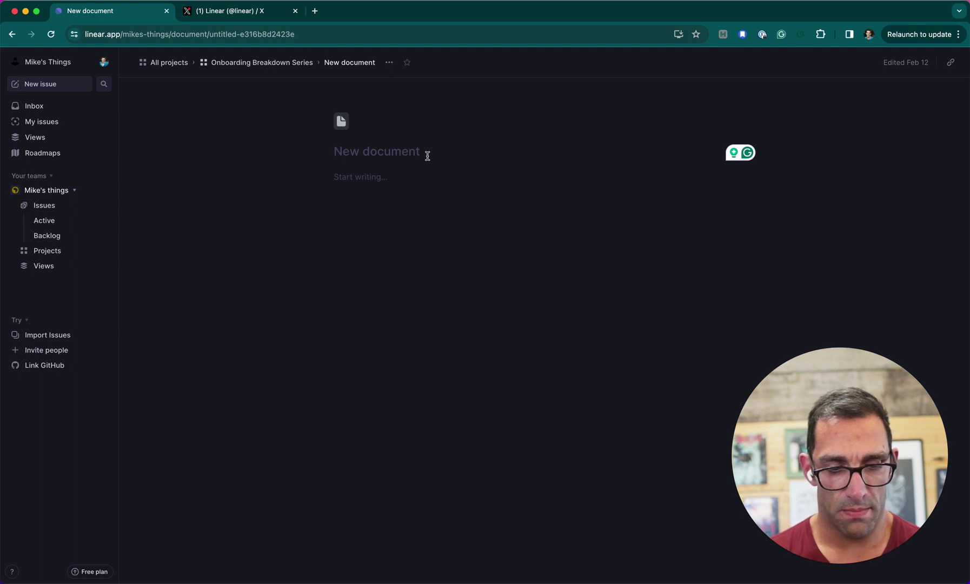
type("Product Lis")
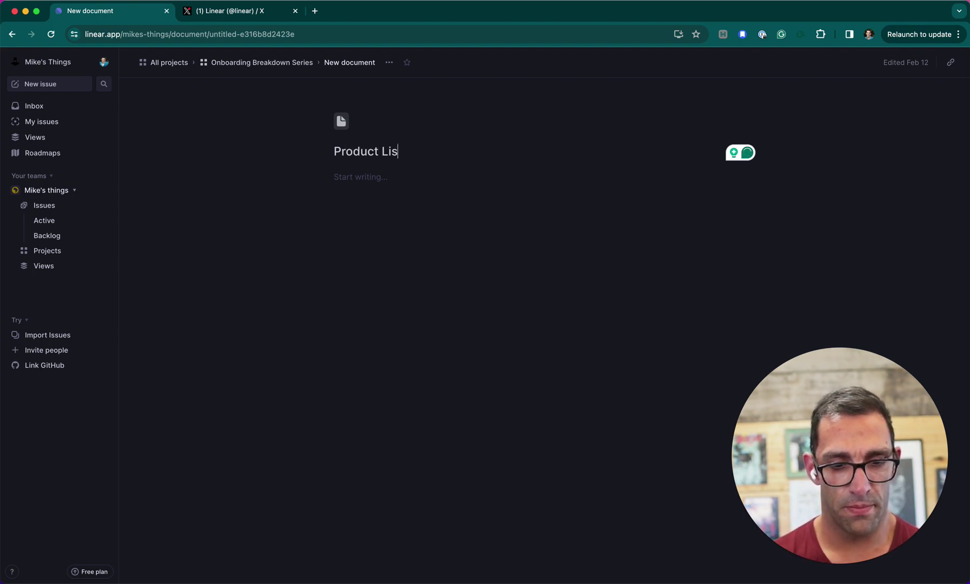
type("te")
key("Return")
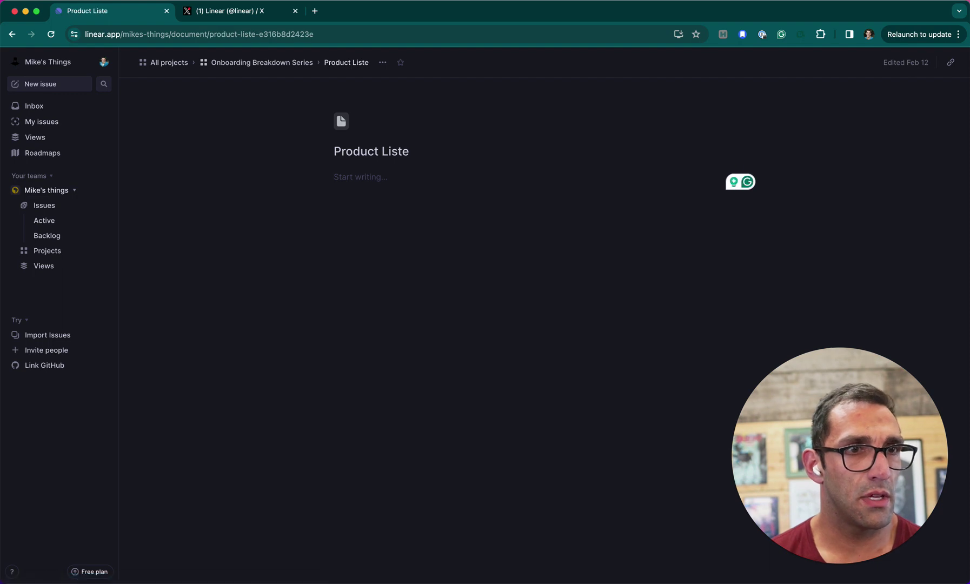
type("/tab")
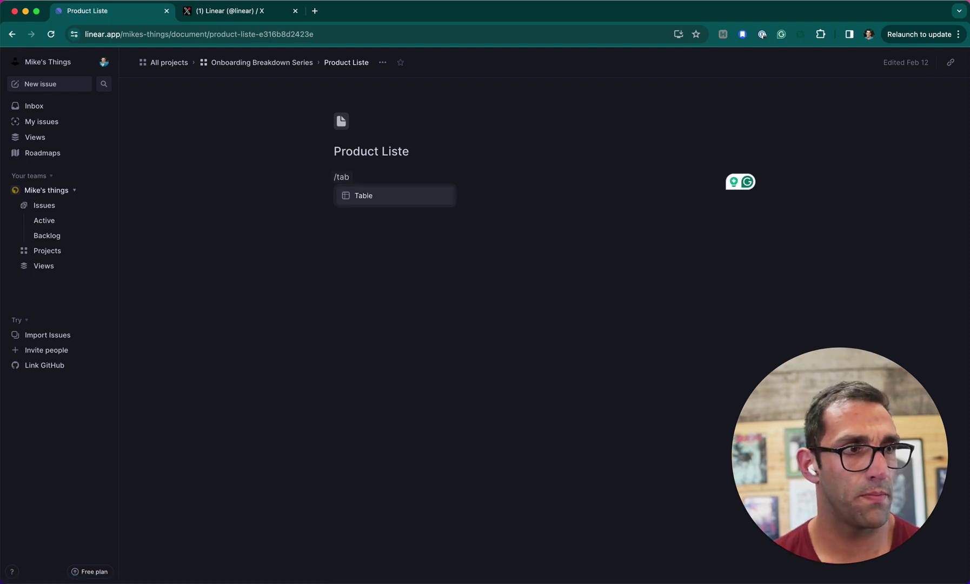
key("Return")
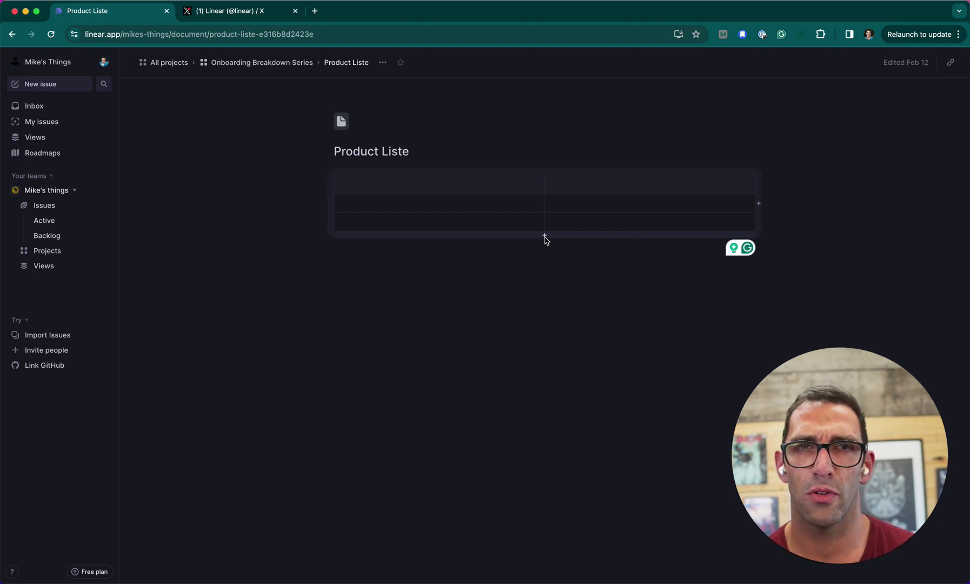
Step: Add a table row and title the columns Story and Description
left_click(544, 237)
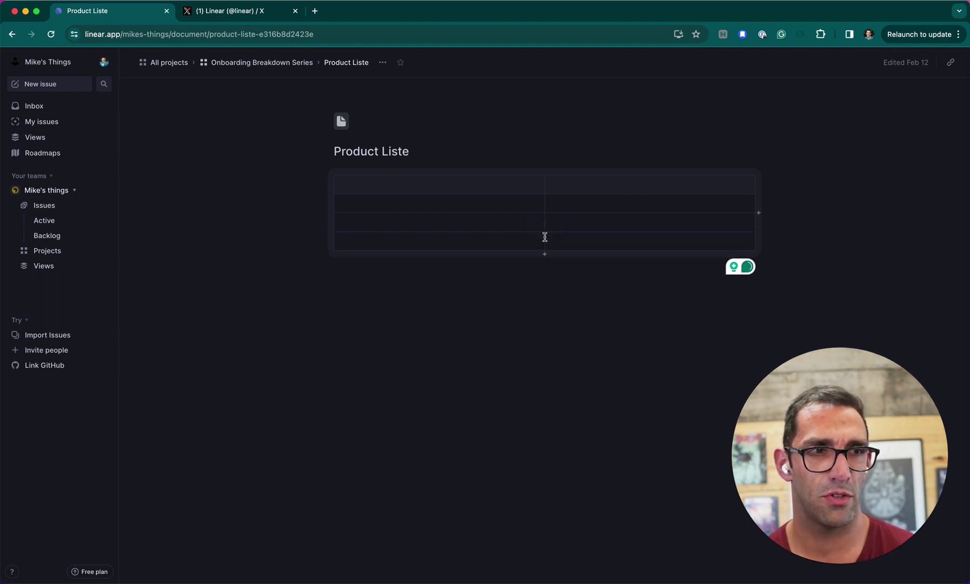
left_click(403, 203)
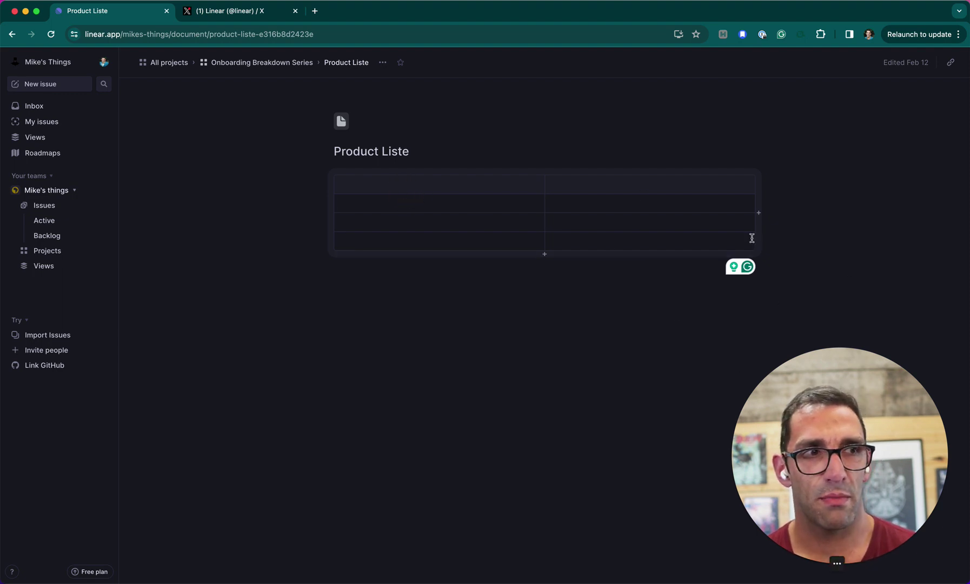
left_click(463, 183)
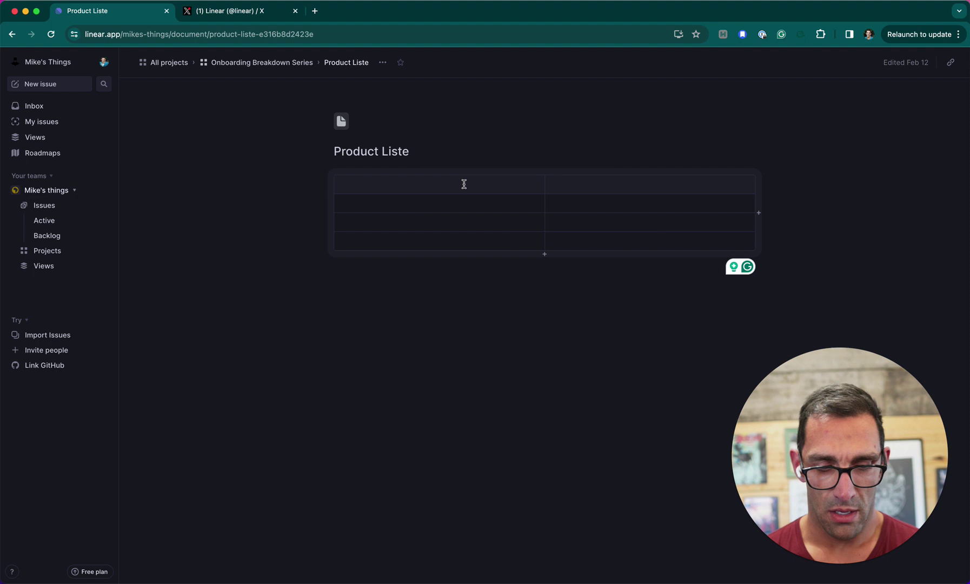
type("Story")
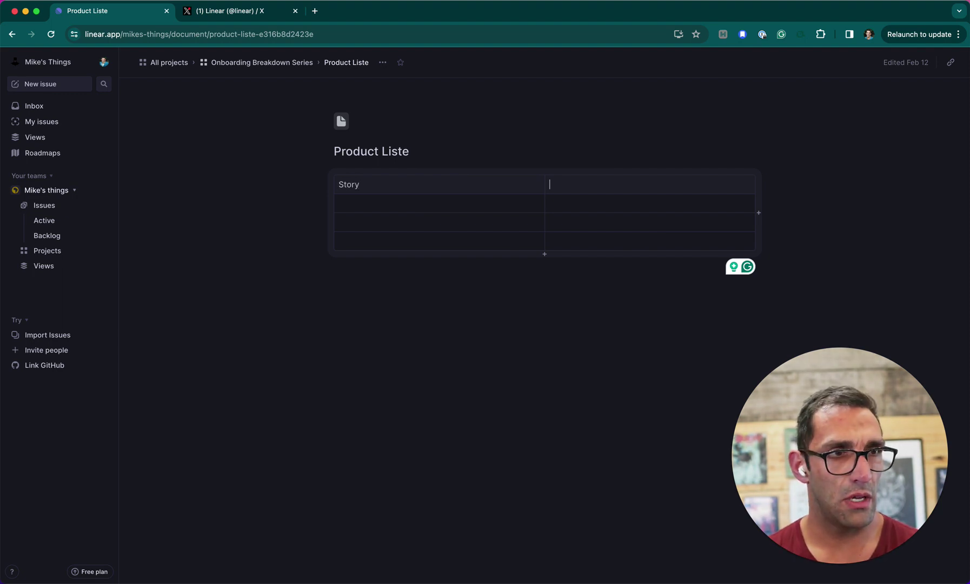
left_click(549, 185)
type("Description")
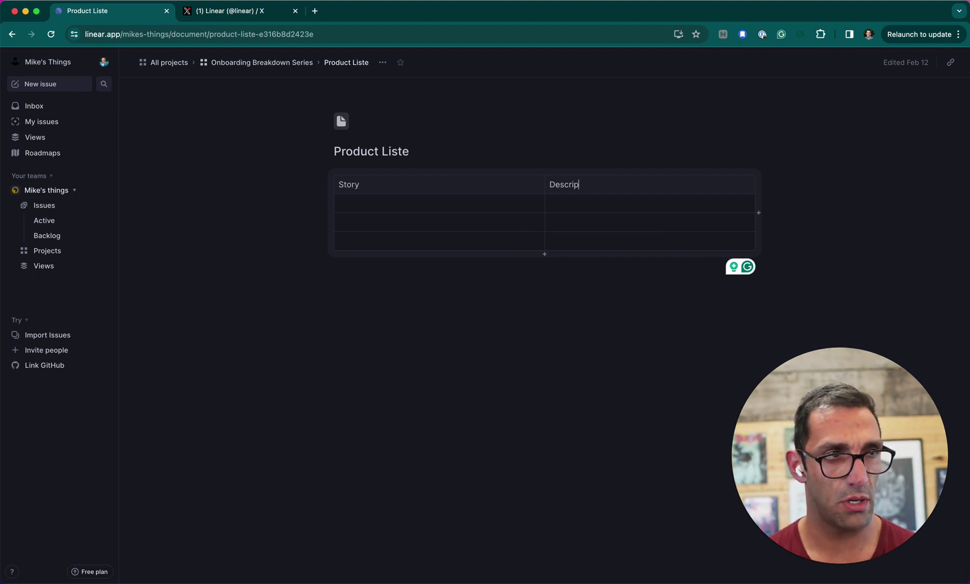
Step: Fill both first-row cells with 'Blah' and bring up command search
left_click(401, 200)
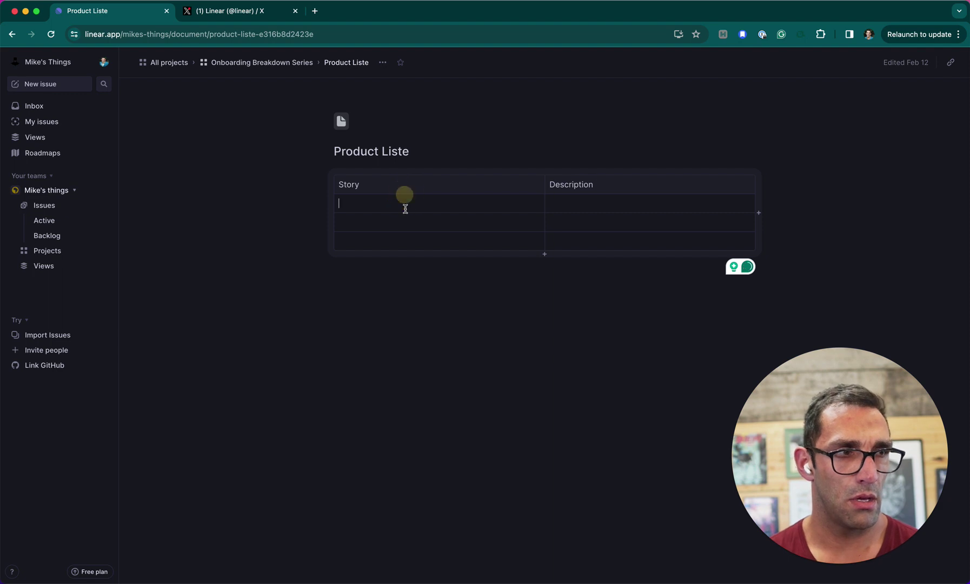
type("Blah")
key("Tab")
type("Bla")
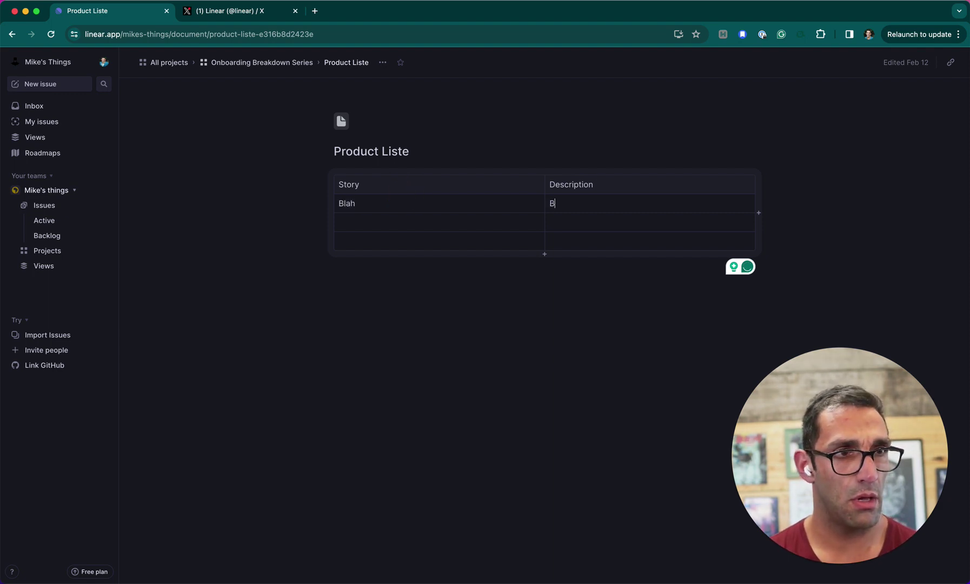
type("h")
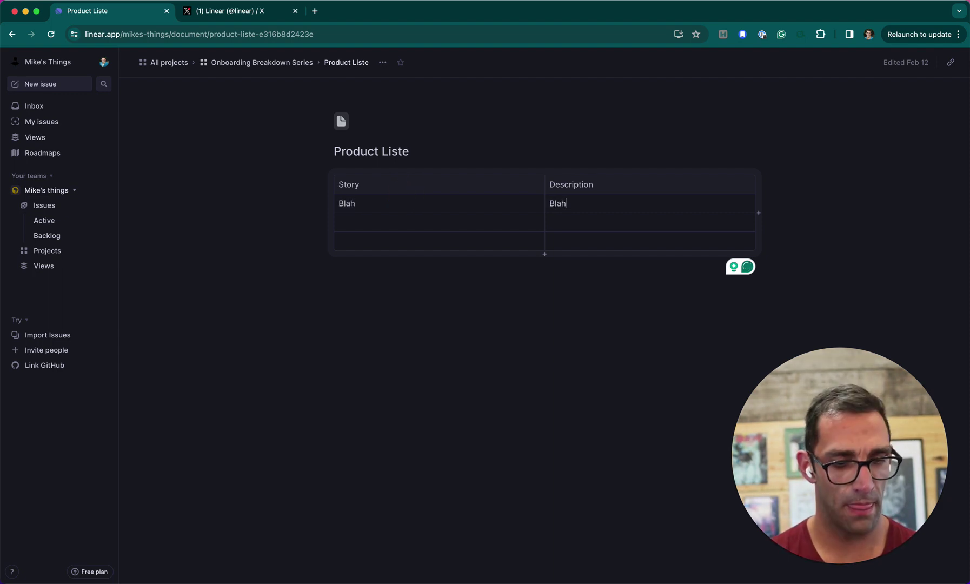
key("super+k")
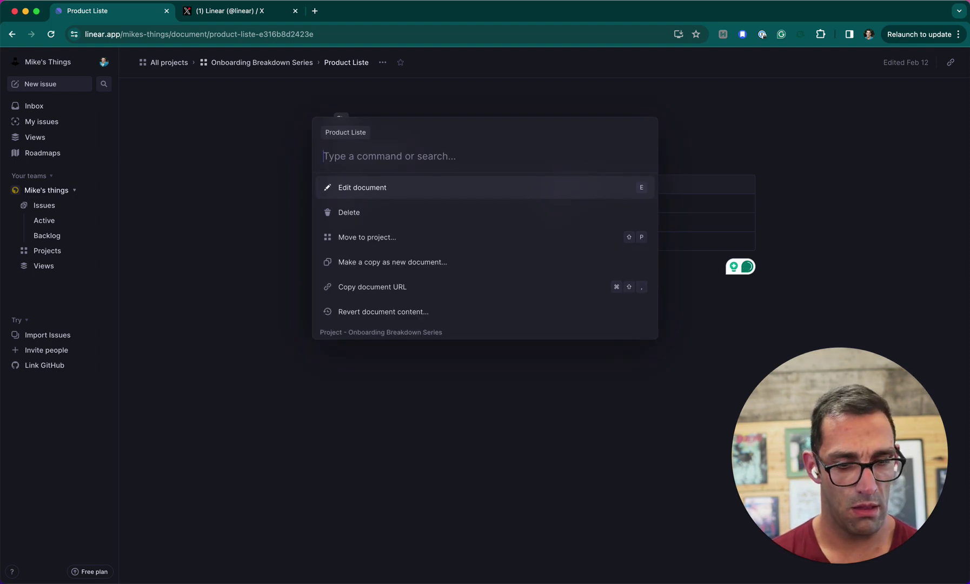
Step: Search the command palette for general, task and issue, browse the results, then close it unused
type("gma")
key("BackSpace")
key("BackSpace")
type("e")
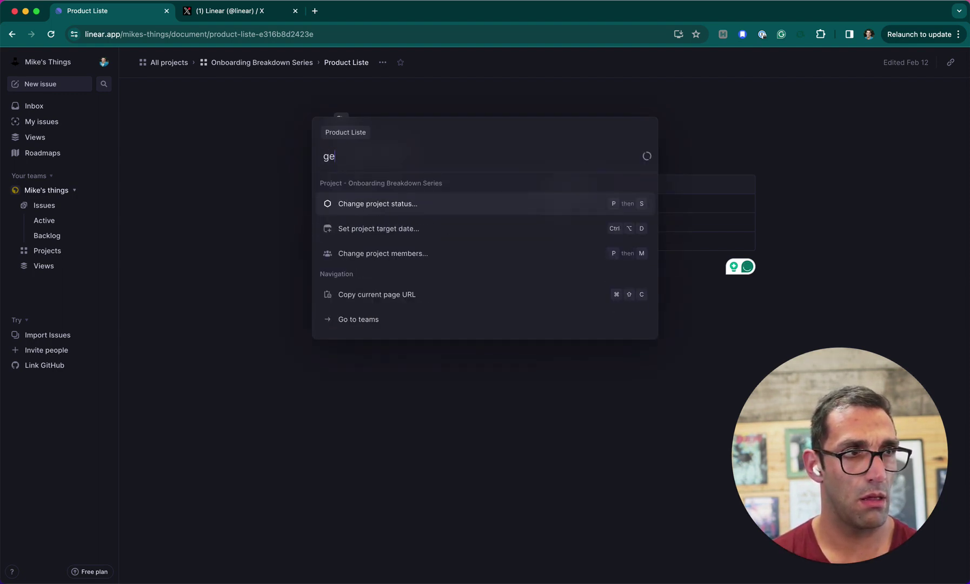
type("neral")
key("BackSpace")
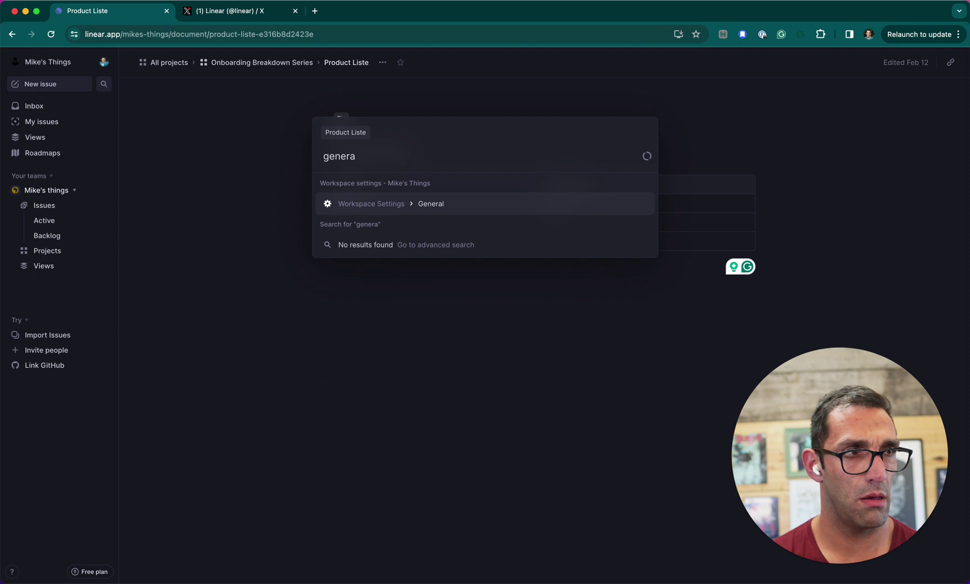
key("BackSpace")
key("BackSpace")
key("BackSpace")
key("BackSpace")
key("BackSpace")
key("BackSpace")
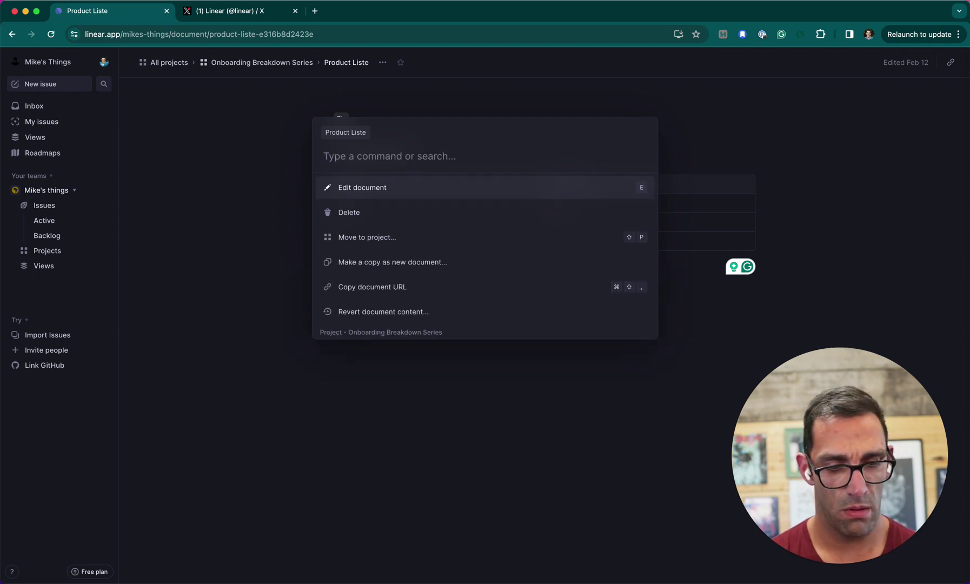
type("task")
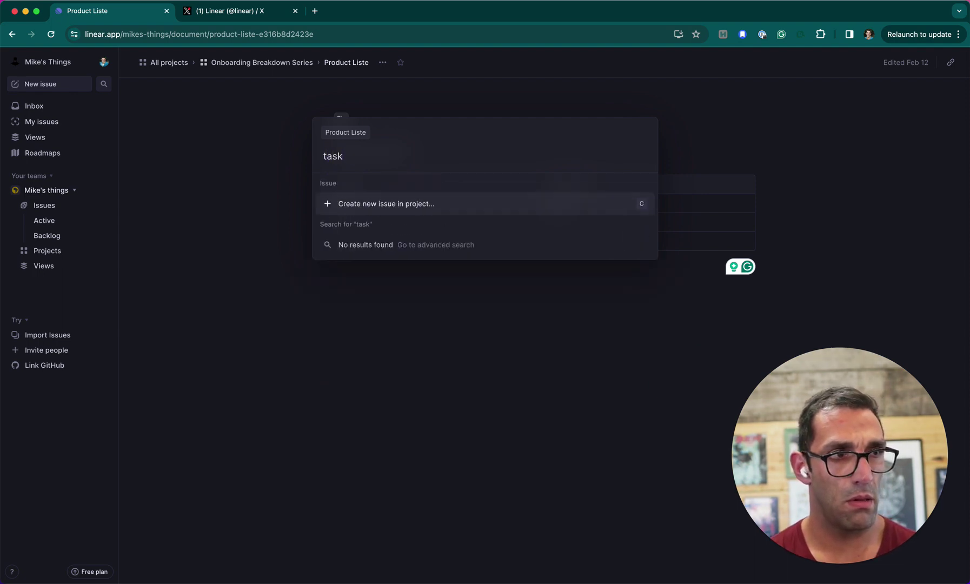
key("BackSpace")
key("BackSpace")
key("BackSpace")
key("BackSpace")
type("issue")
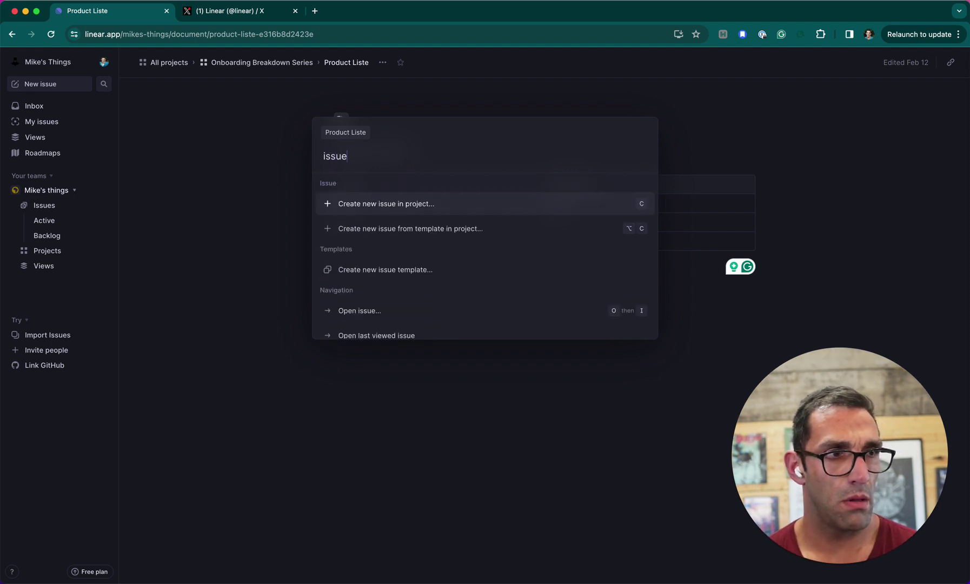
key("Down")
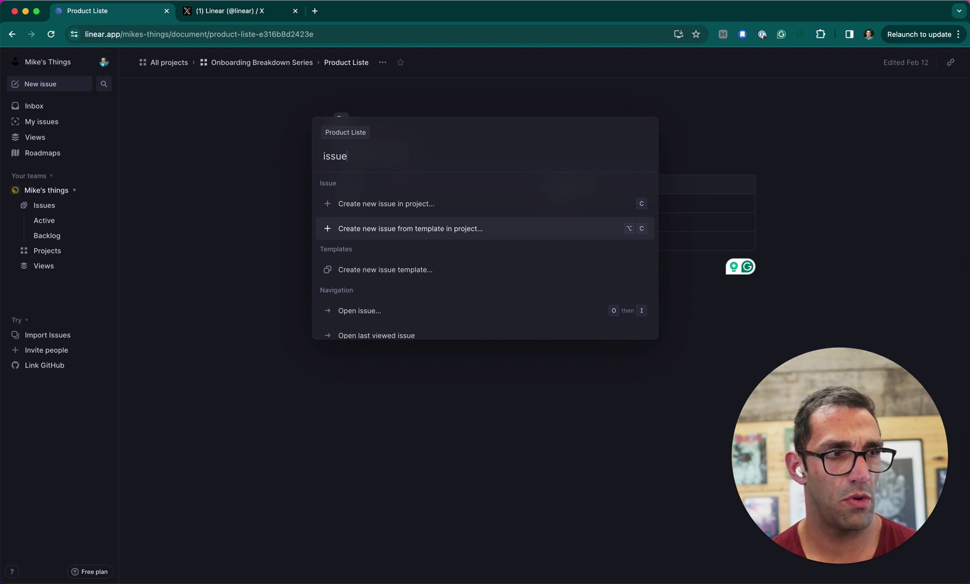
scroll(464, 286, "down", 5)
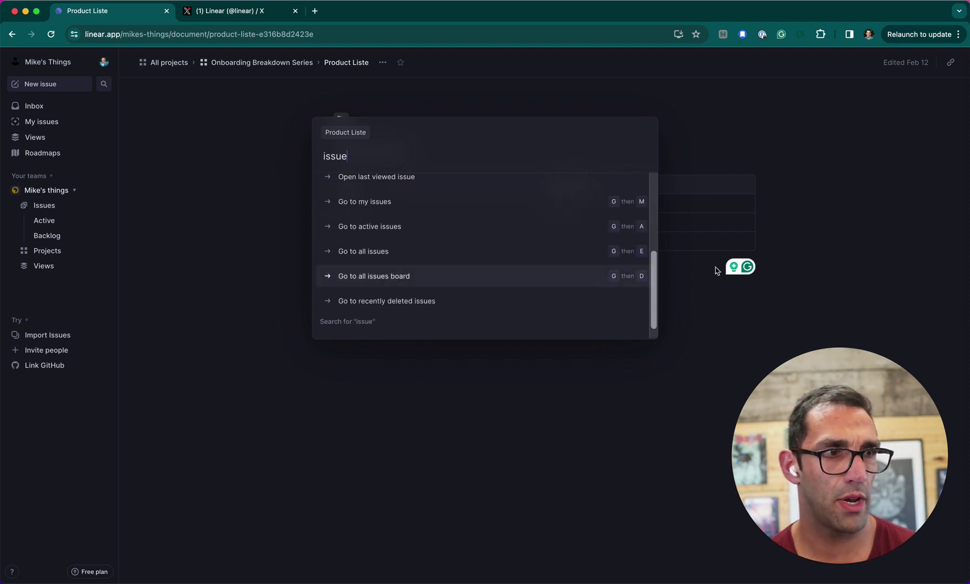
key("Escape")
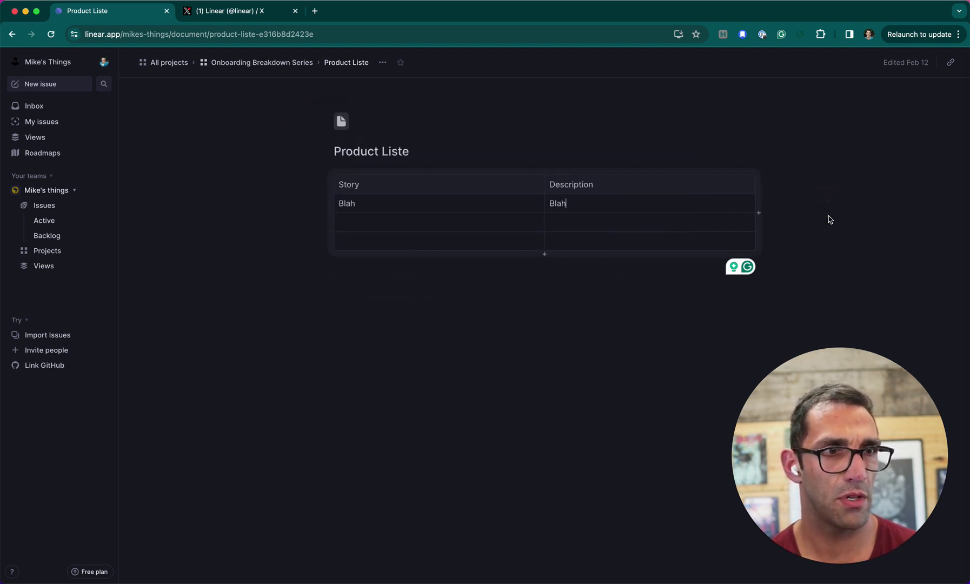
Step: Dismiss the table header's context menu and collapse then re-expand the teams and Try sidebar sections
right_click(462, 183)
left_click(432, 210)
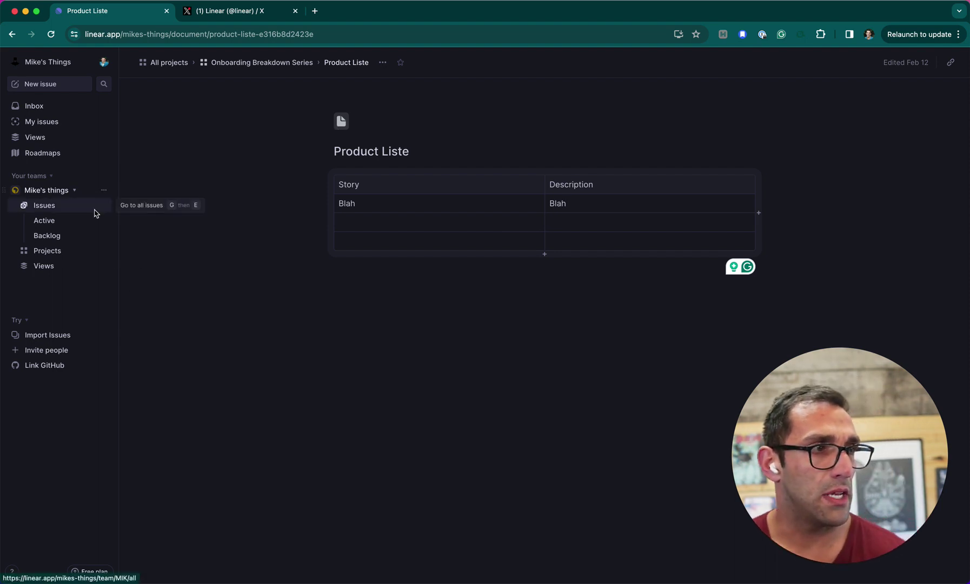
left_click(73, 176)
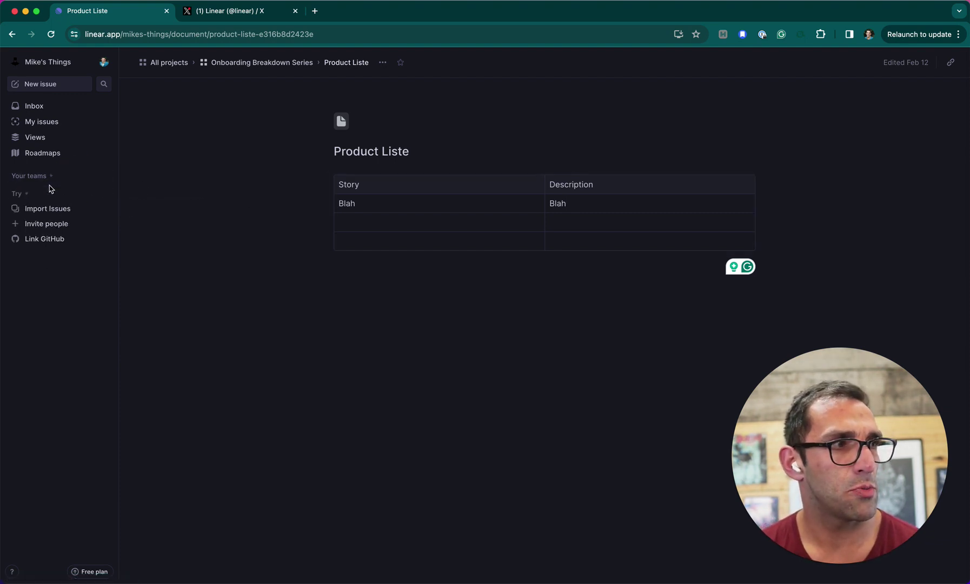
left_click(32, 195)
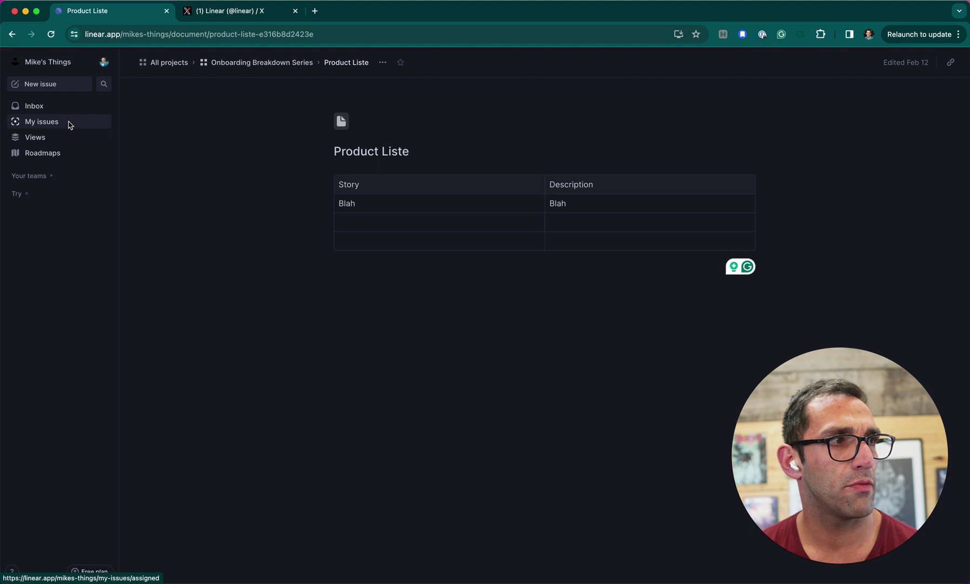
left_click(54, 176)
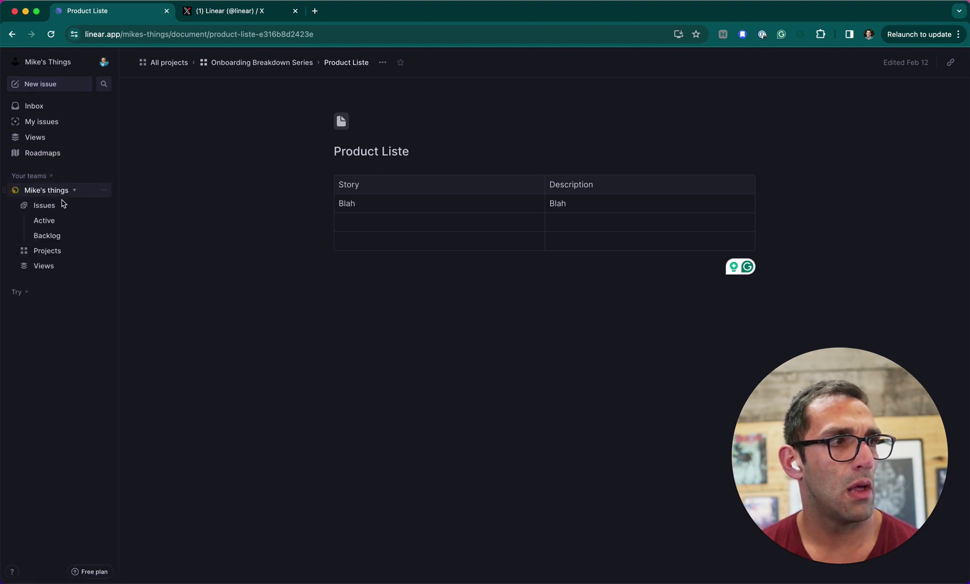
left_click(37, 292)
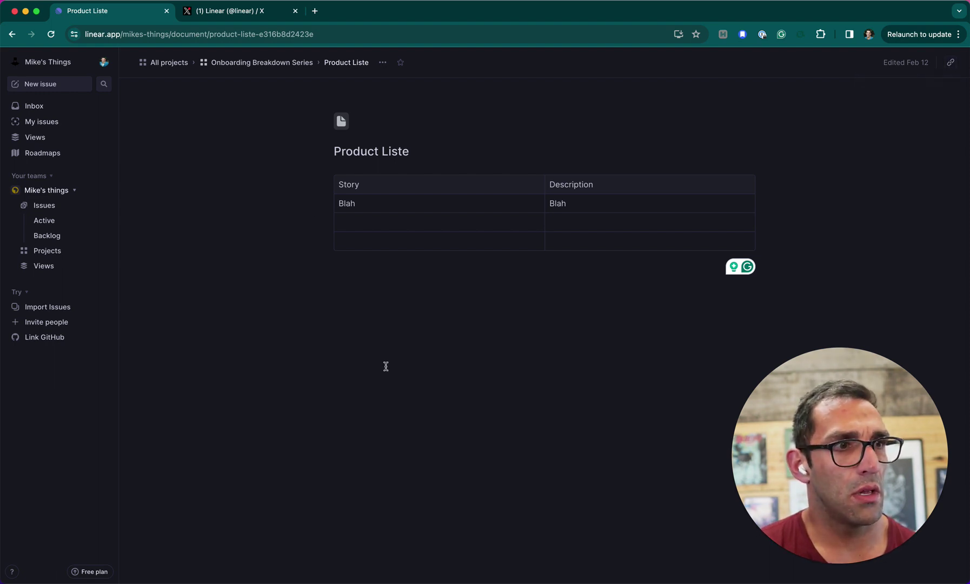
Step: Type a slash on the empty line below the table, leaving the insert menu closed
left_click(433, 340)
type("/")
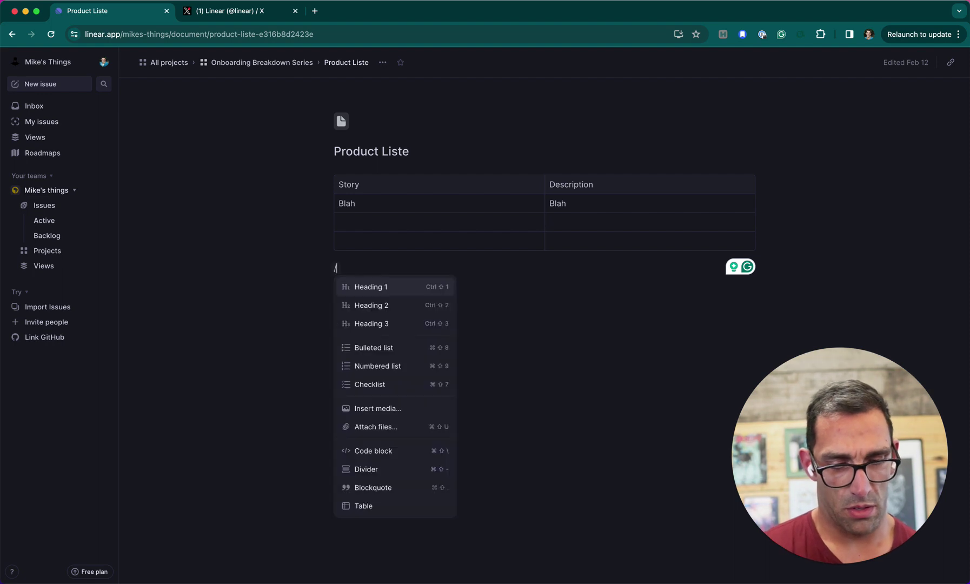
key("Down")
key("Down")
key("Down")
key("Down")
key("Down")
key("Down")
key("Down")
key("Down")
key("Down")
key("Down")
key("Down")
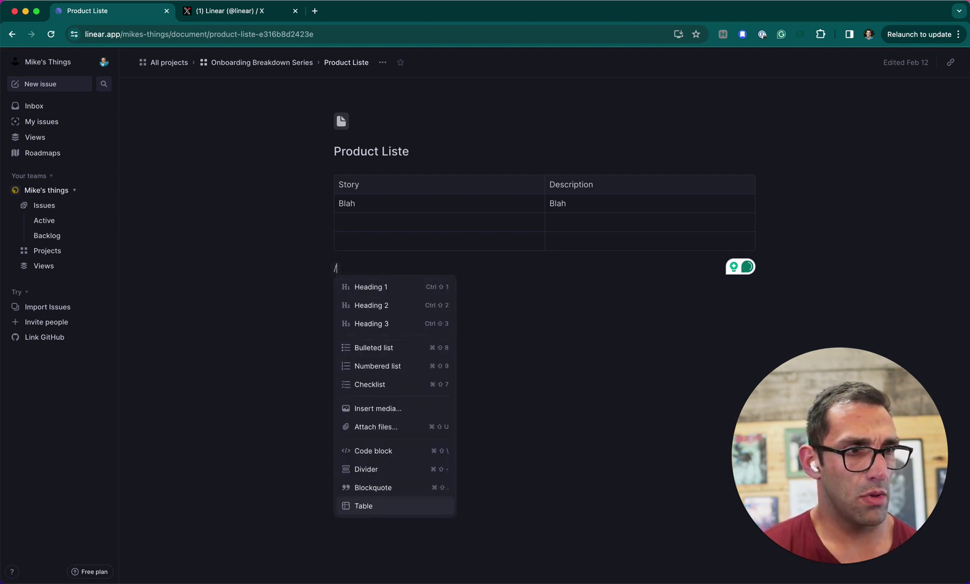
left_click(260, 361)
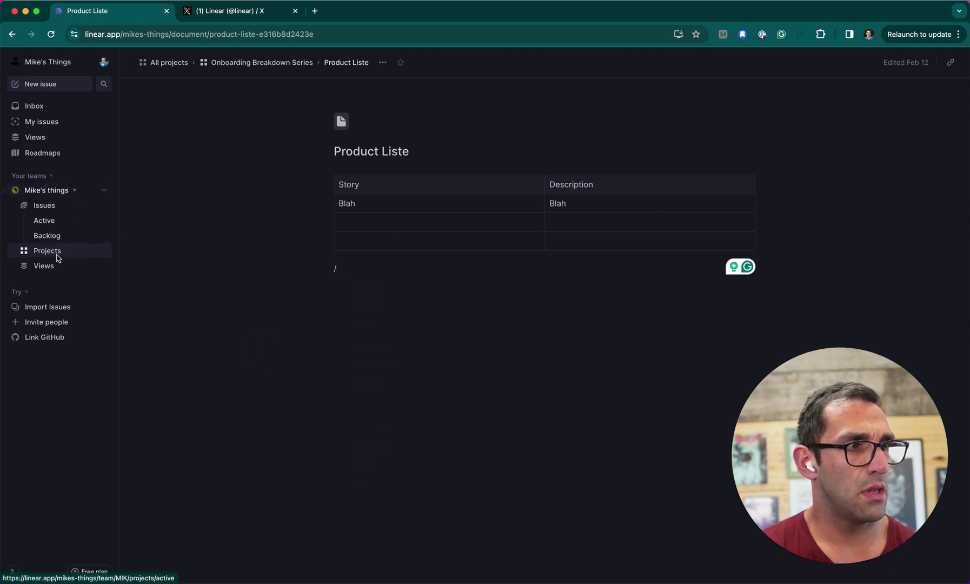
Step: Pass through My issues to the Inbox, which has no unread notifications
left_click(62, 121)
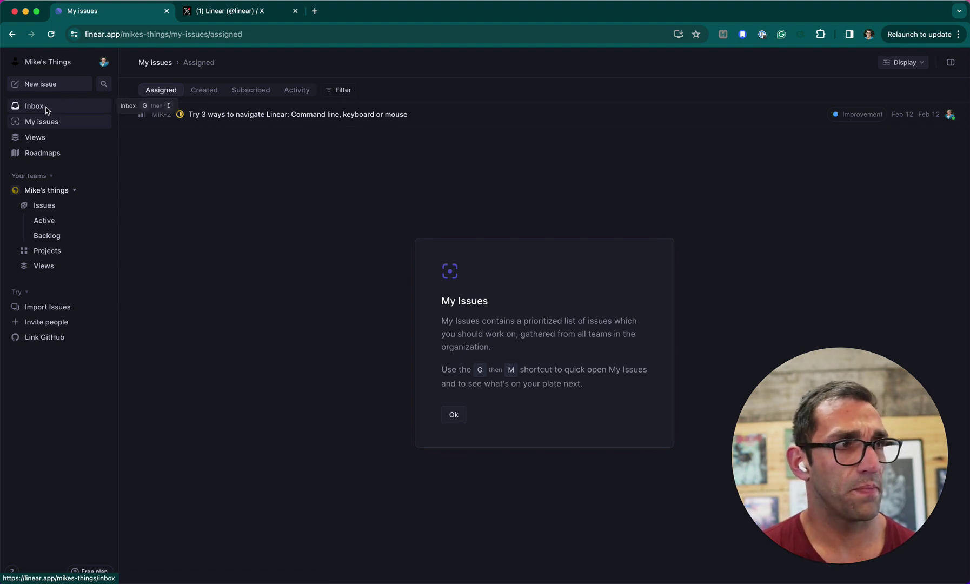
left_click(47, 110)
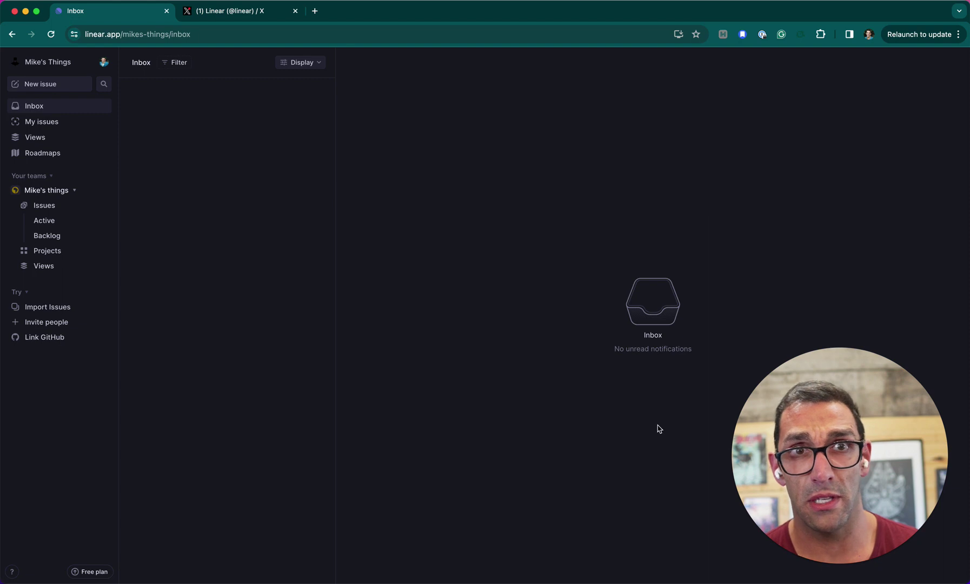
mouse_move(566, 570)
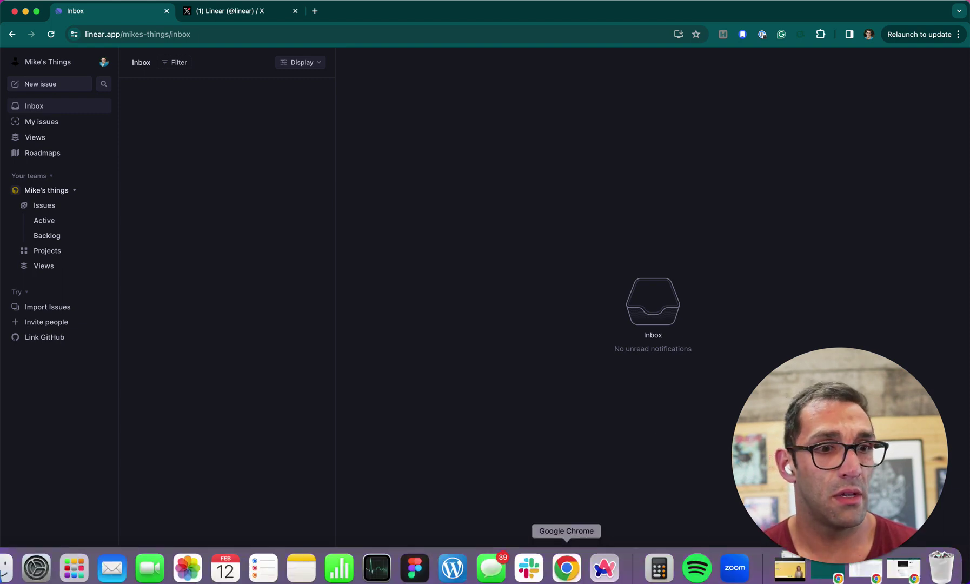